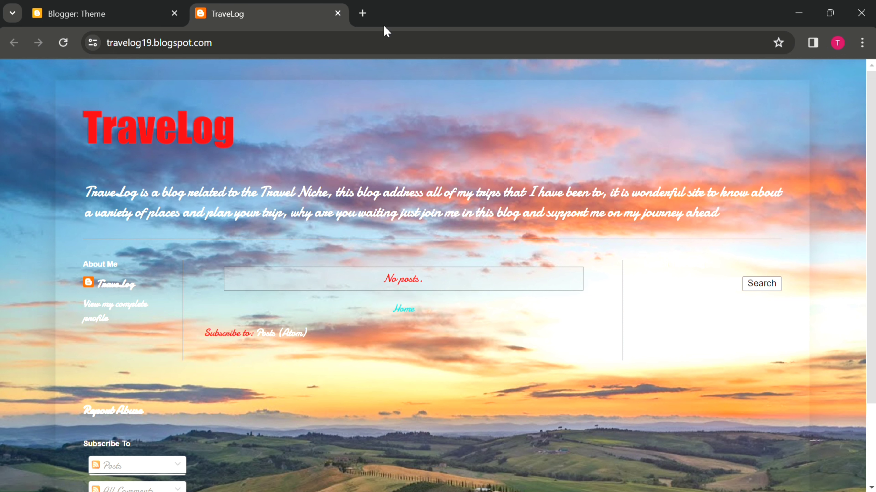
Search the web for "text logo maker" in a new tab.
click(364, 15)
click(342, 51)
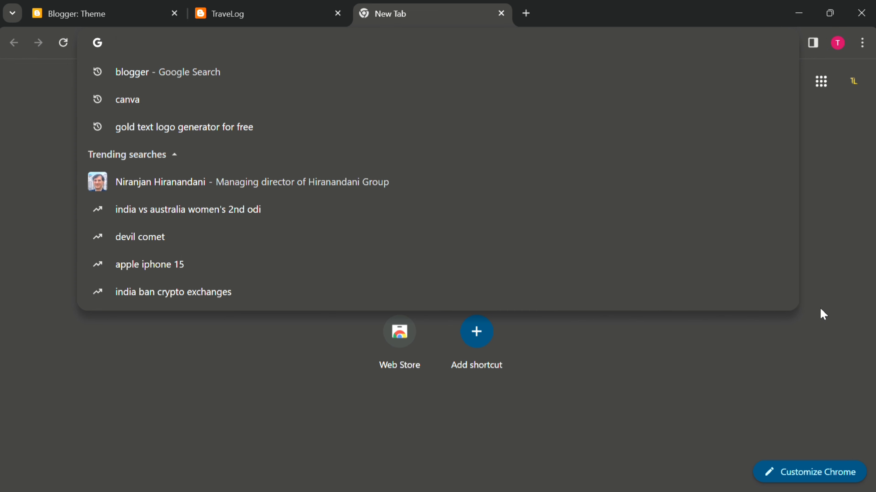
click(851, 384)
key(ctrl+l)
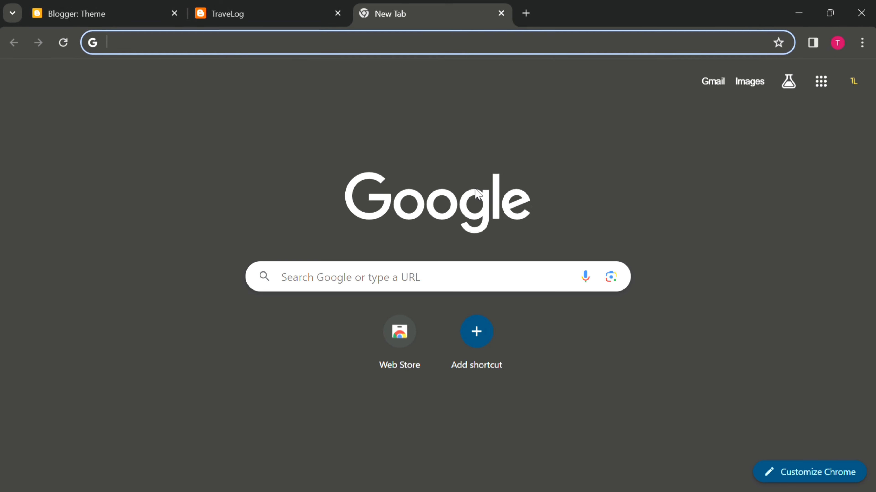
click(386, 52)
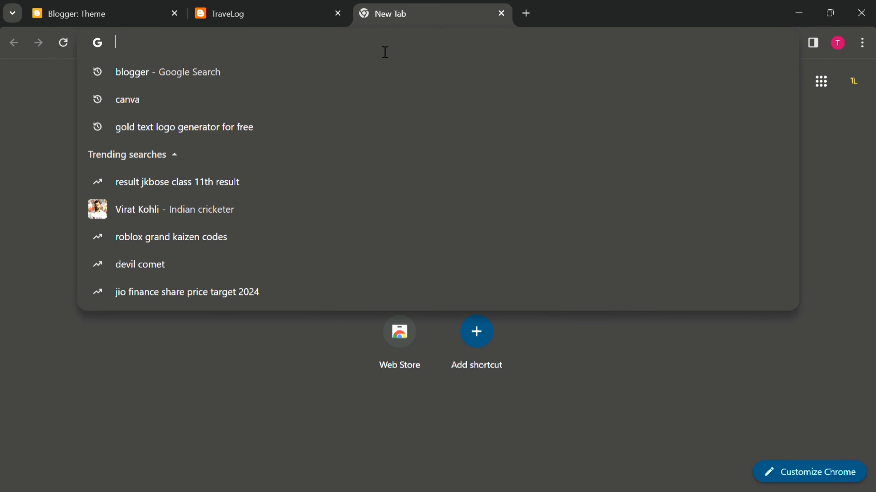
text(logo make)
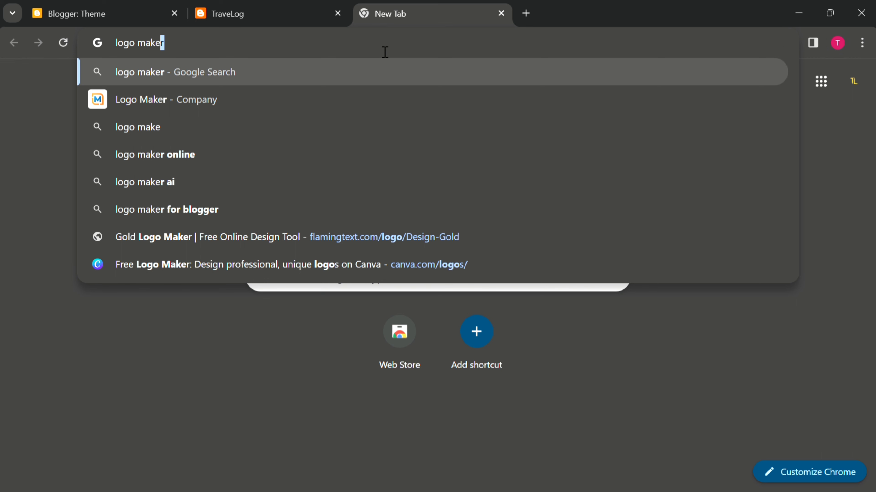
text(r)
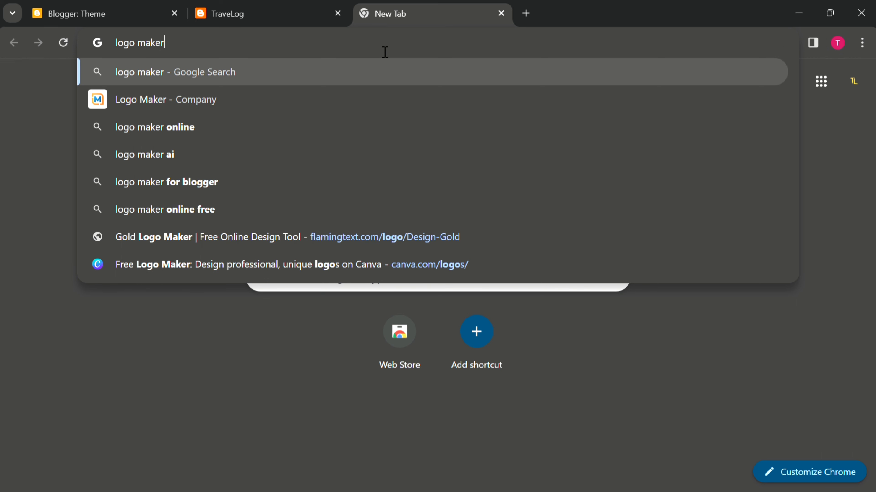
text(text)
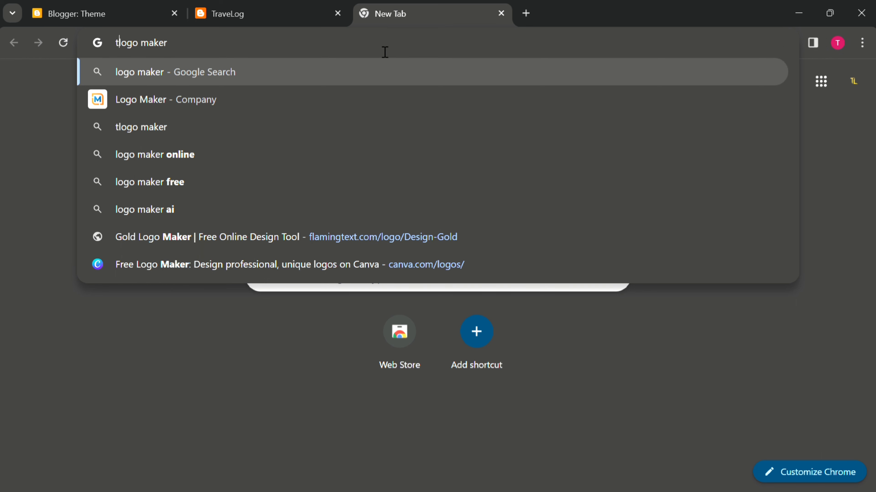
key(Return)
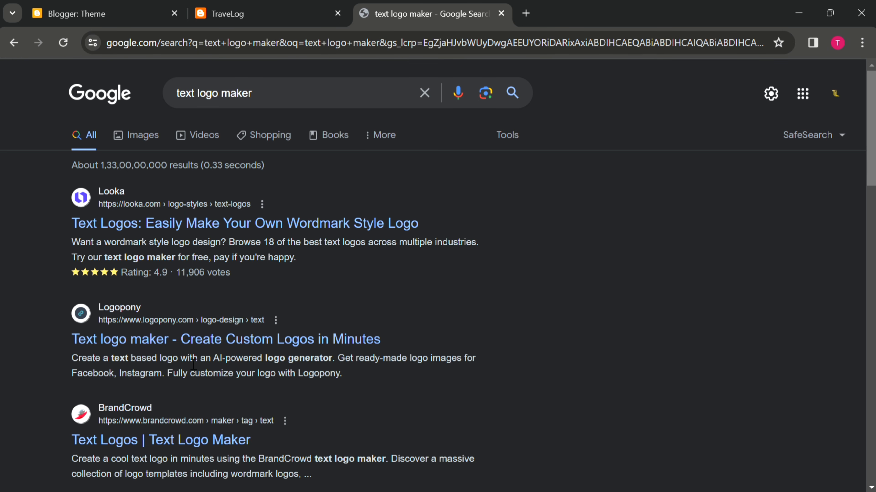
Open Logopony's text logo maker and start generating logos for the company name "travelog".
click(185, 345)
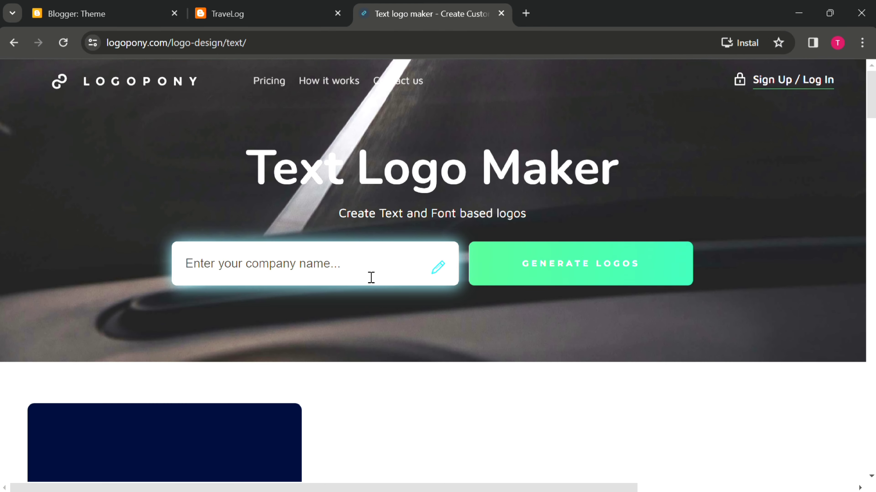
click(371, 277)
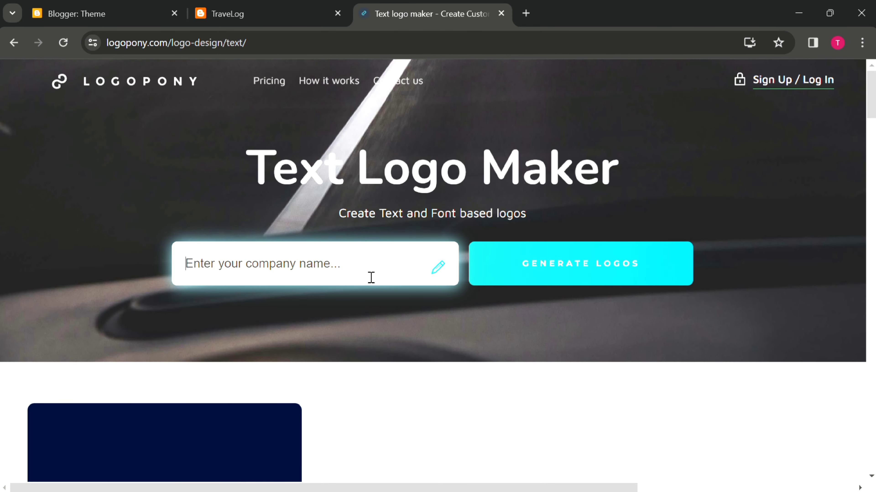
text(travr)
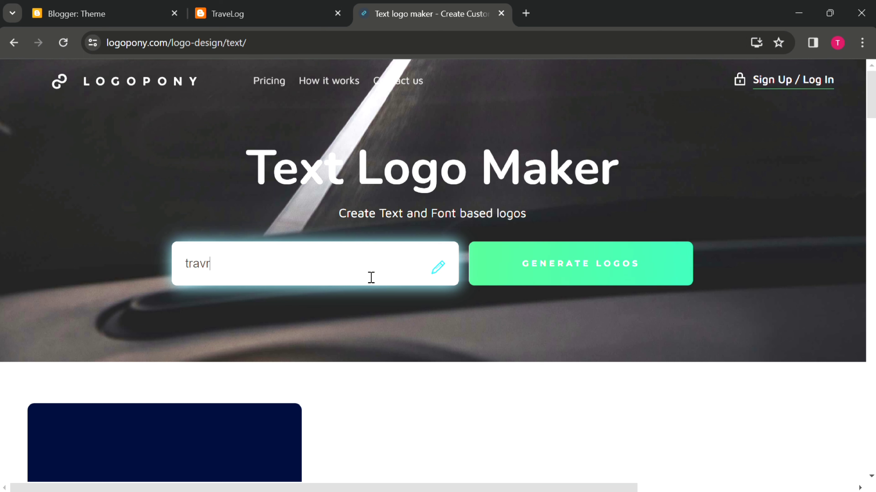
text(elog)
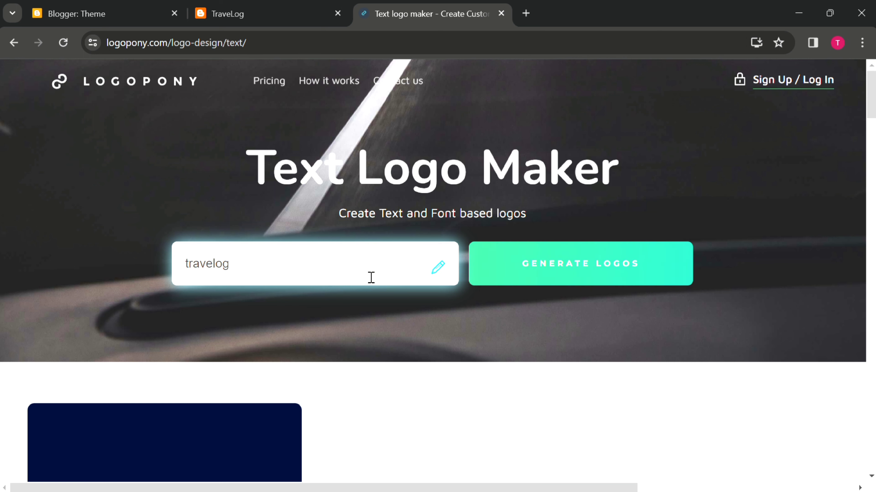
key(Return)
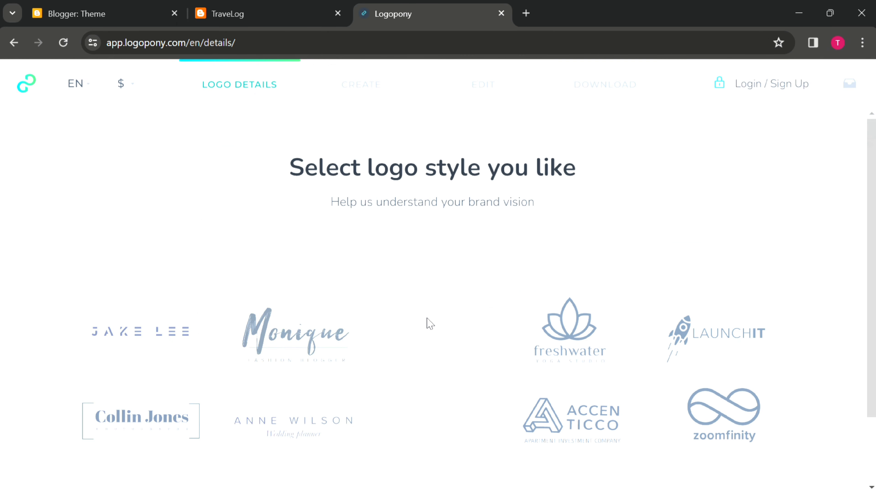
Choose the Personal branding style, then continue with turquoise and the orange-yellow gradient as the logo colors.
scroll(475, 338, down, 2)
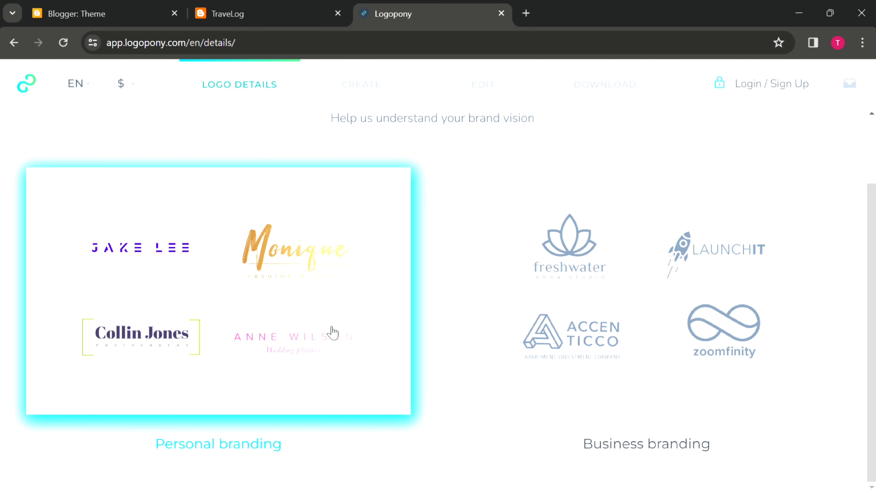
click(383, 372)
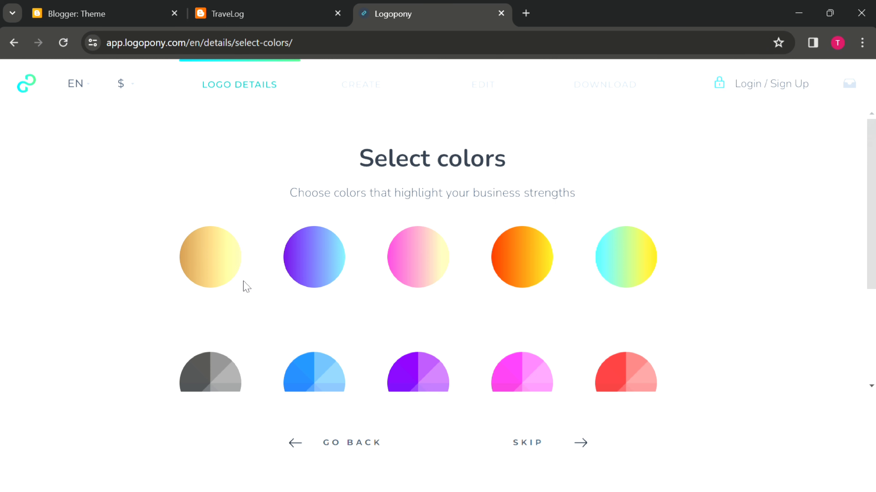
scroll(511, 377, down, 3)
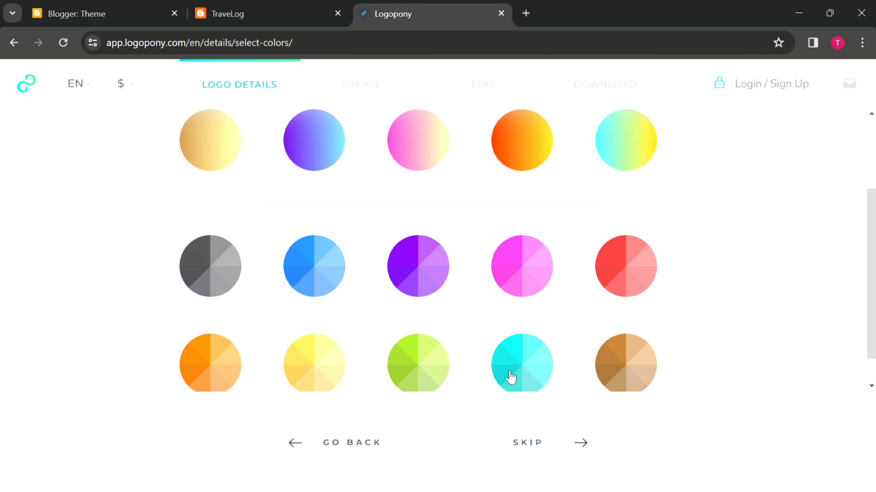
click(510, 377)
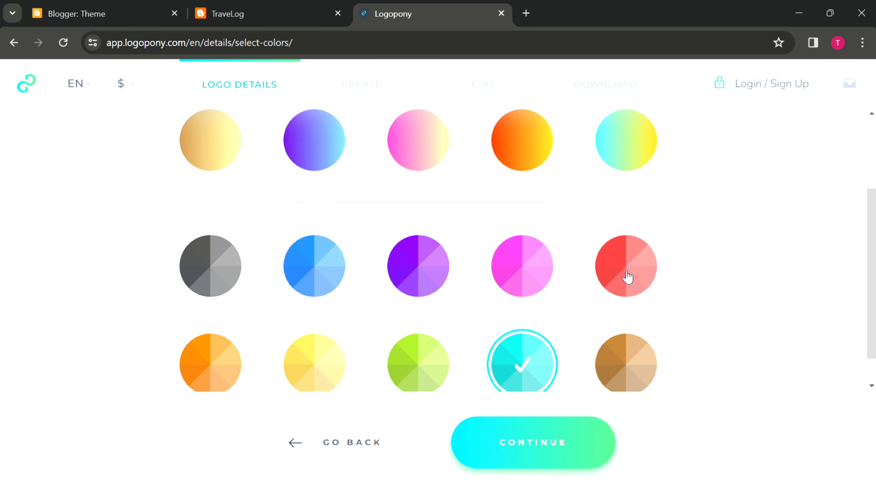
click(628, 278)
click(630, 275)
click(535, 127)
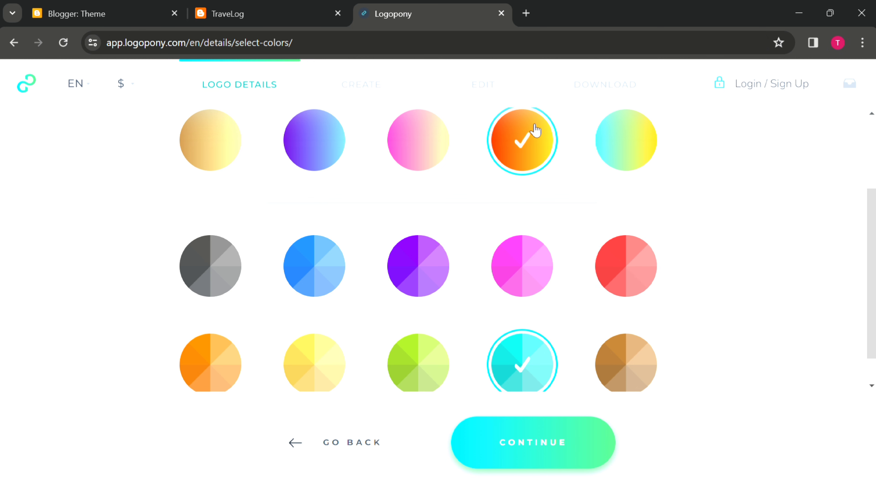
click(537, 460)
Add the slogan "journey is happiness" and create the logos.
click(477, 344)
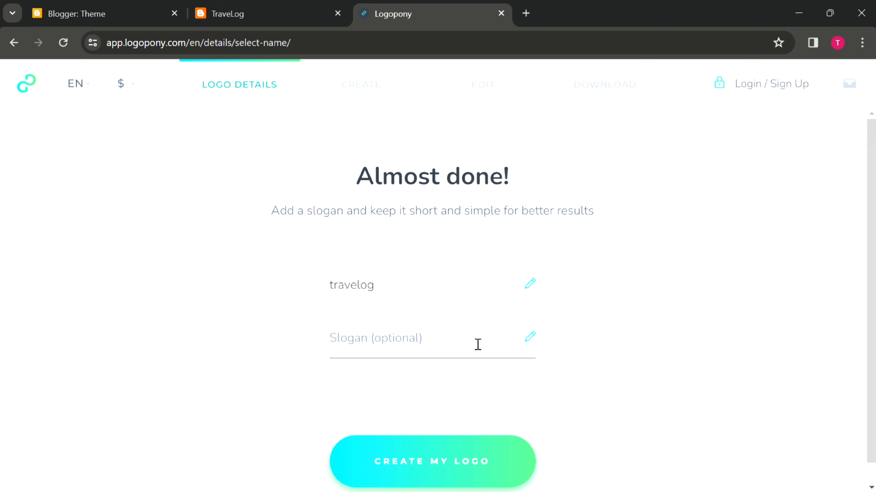
text(happiness)
key(Home)
text(journe)
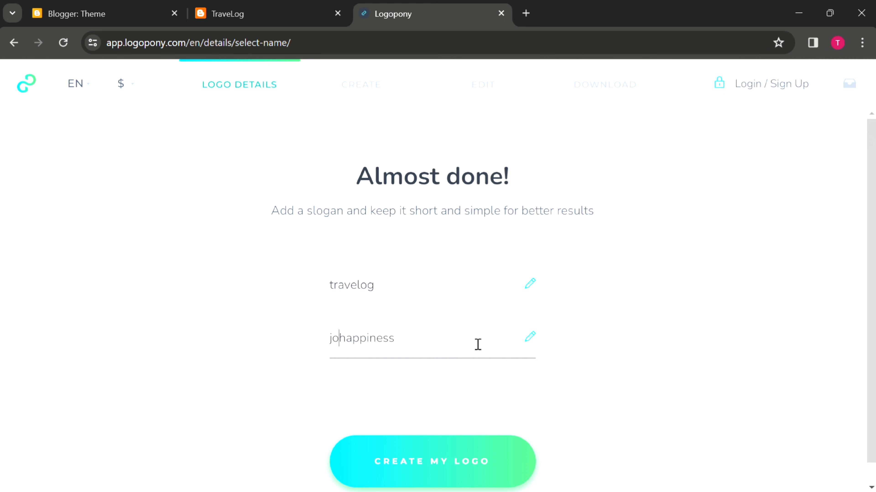
text(y)
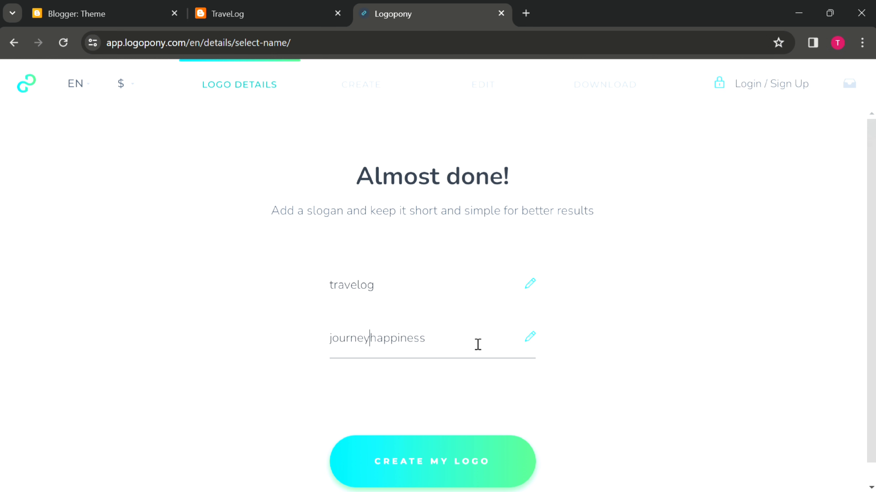
text( is)
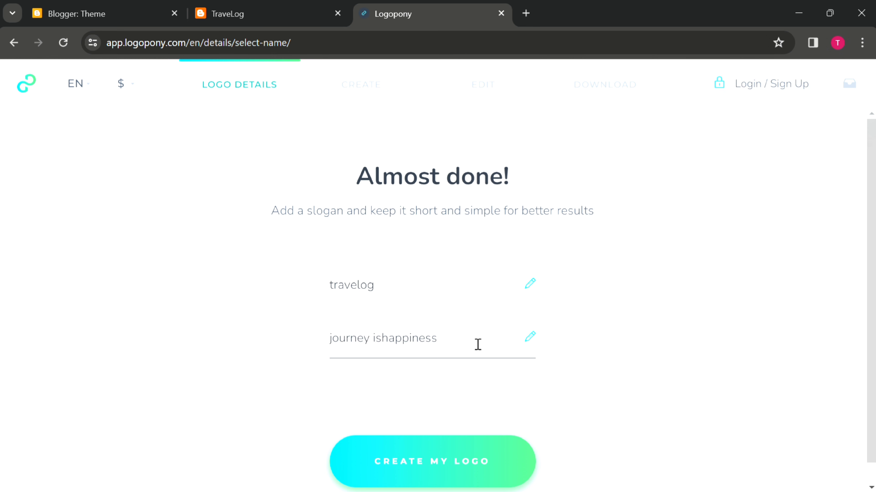
key(Return)
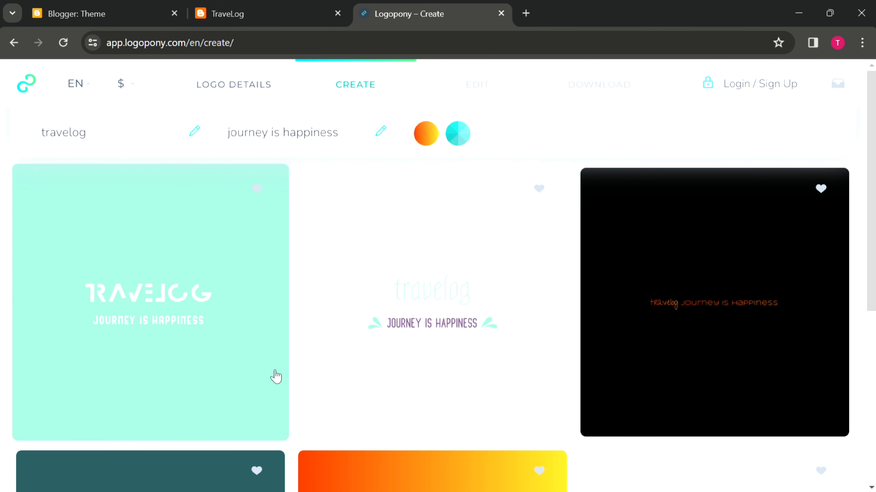
Look through the generated travelog logo designs and close the Logopony page.
scroll(465, 410, down, 5)
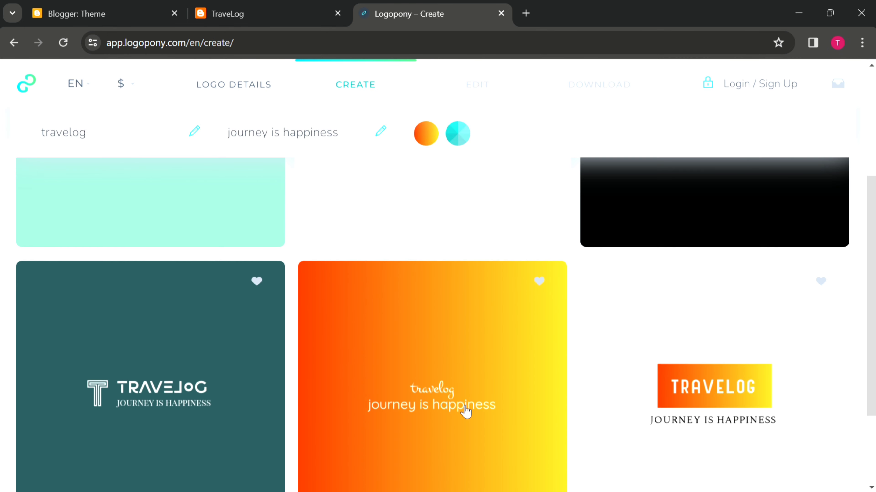
scroll(465, 410, down, 2)
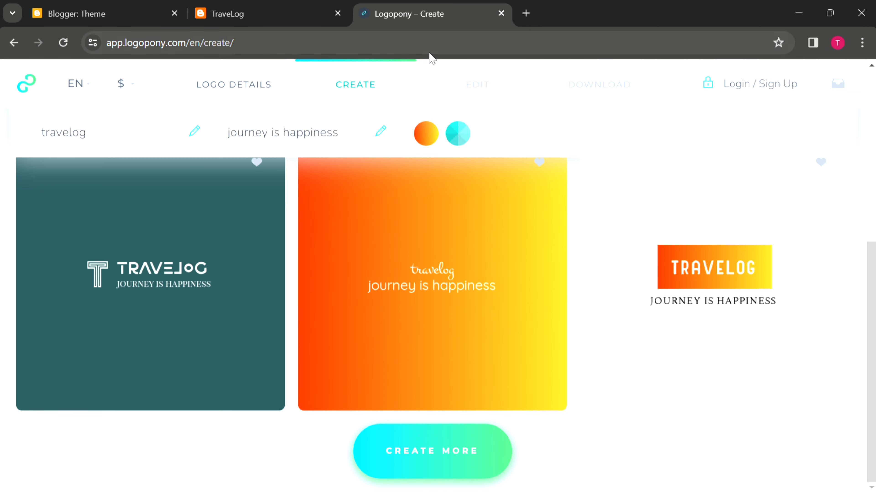
click(501, 13)
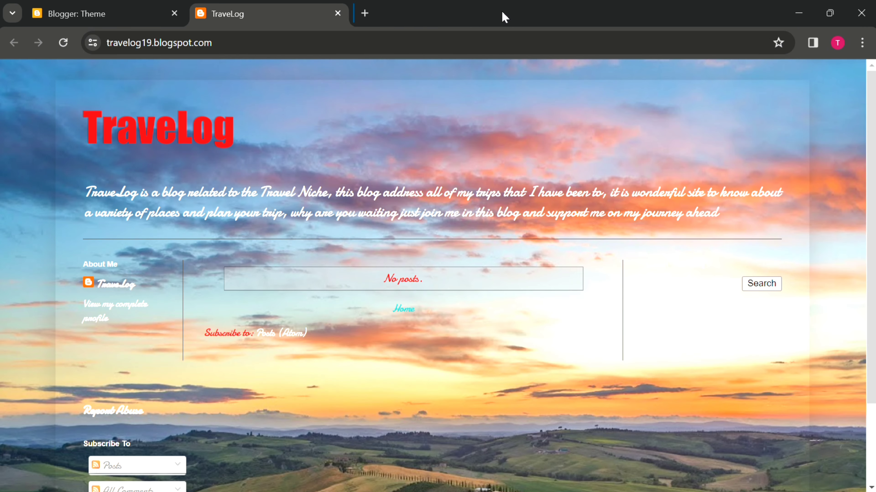
Search for "canva" in a new tab, open its Free Logo Maker and dismiss the Canva Pro upgrade offer.
click(364, 14)
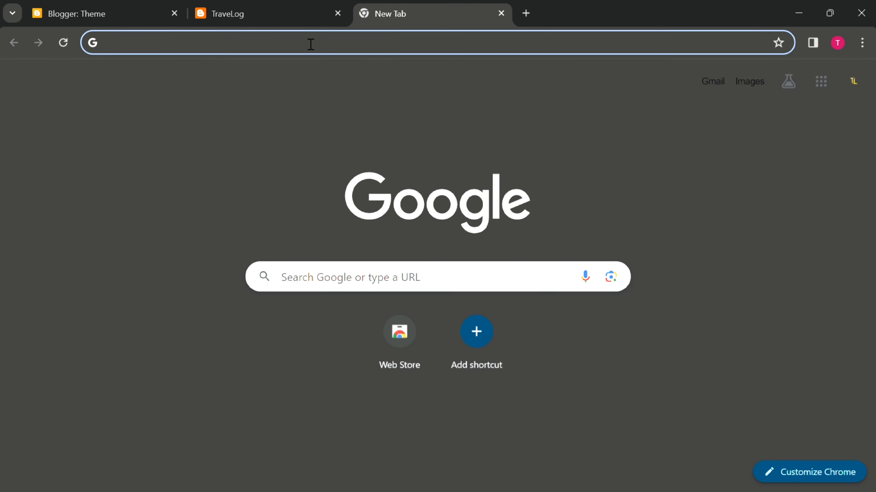
click(309, 45)
text(canva)
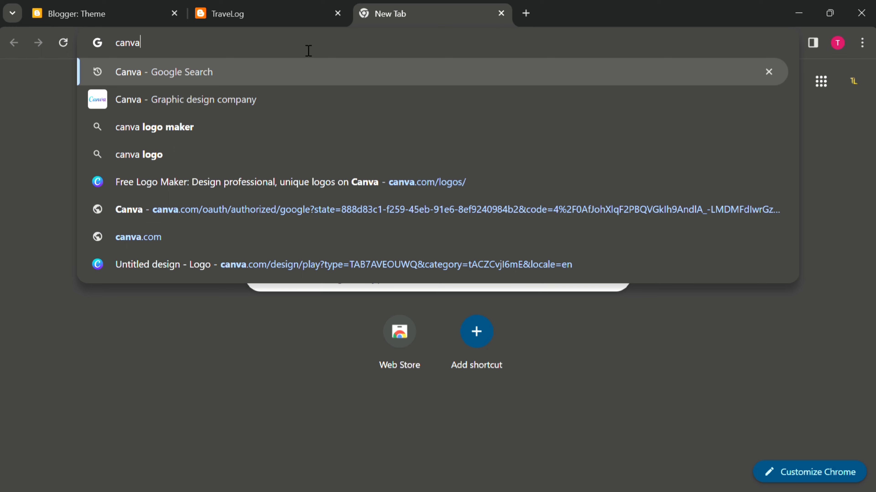
key(Return)
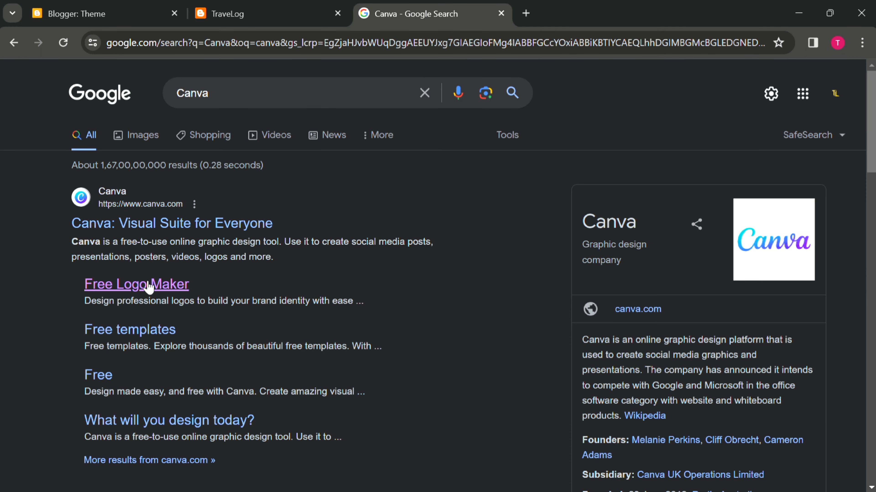
click(149, 285)
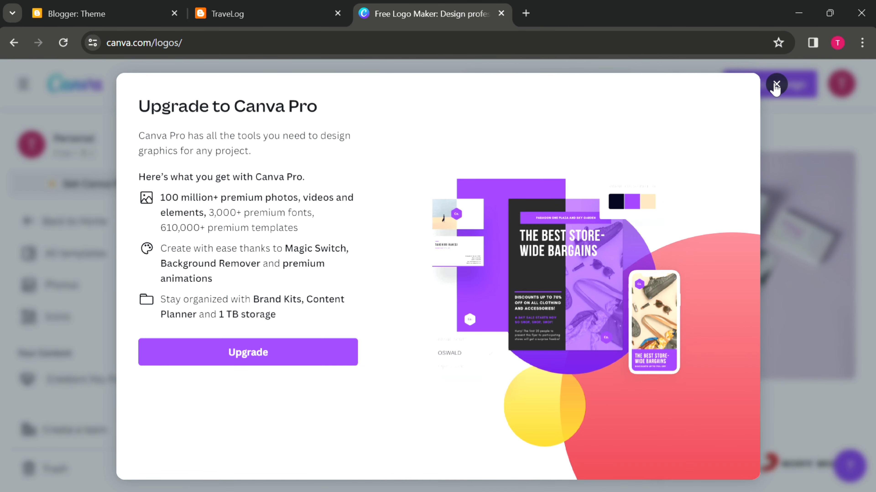
click(777, 85)
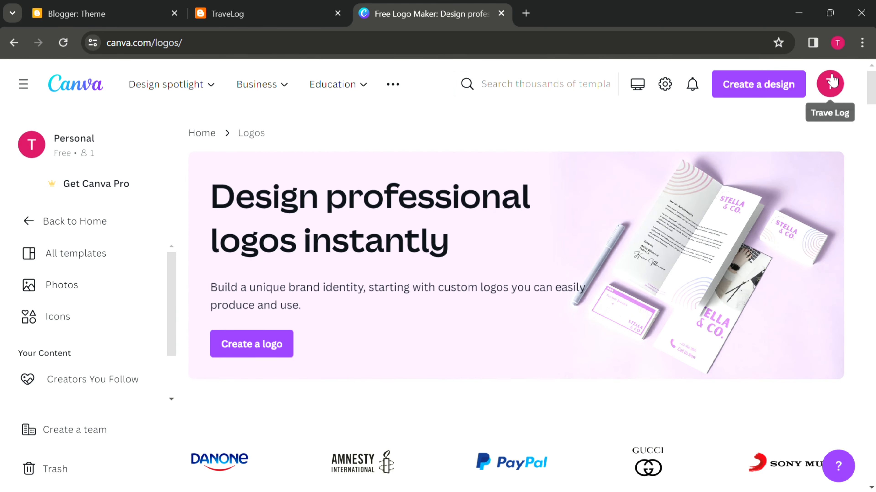
click(830, 83)
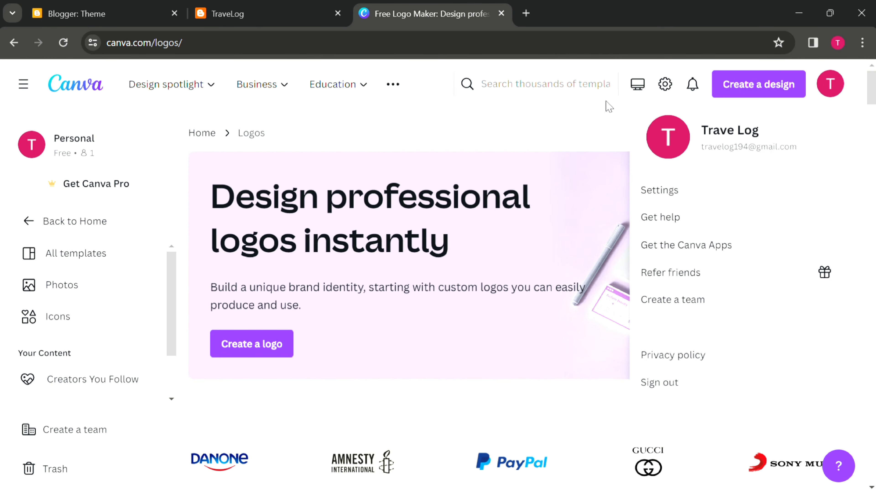
click(574, 131)
scroll(319, 274, down, 5)
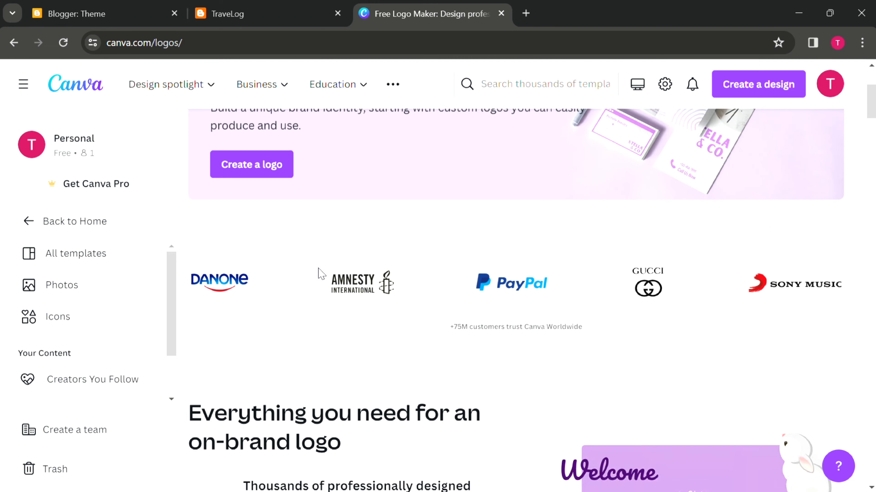
scroll(319, 274, up, 5)
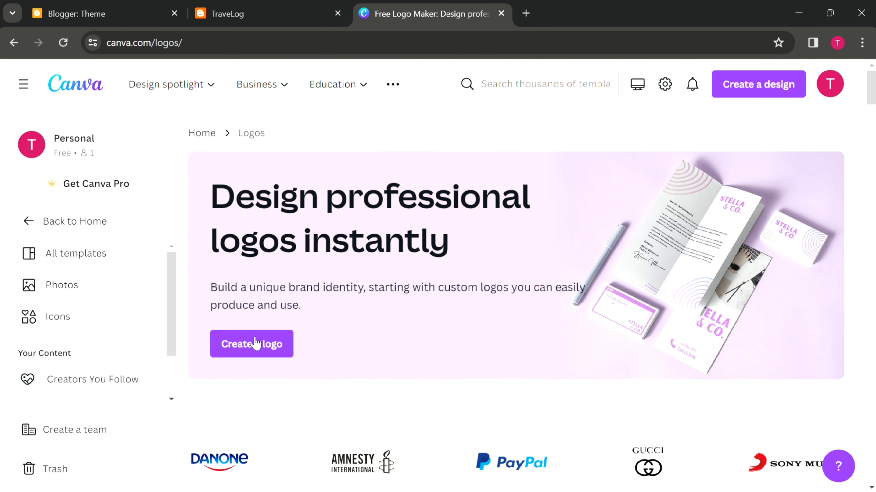
Create a new blank logo design in Canva and dismiss the "Design together" tip.
click(238, 349)
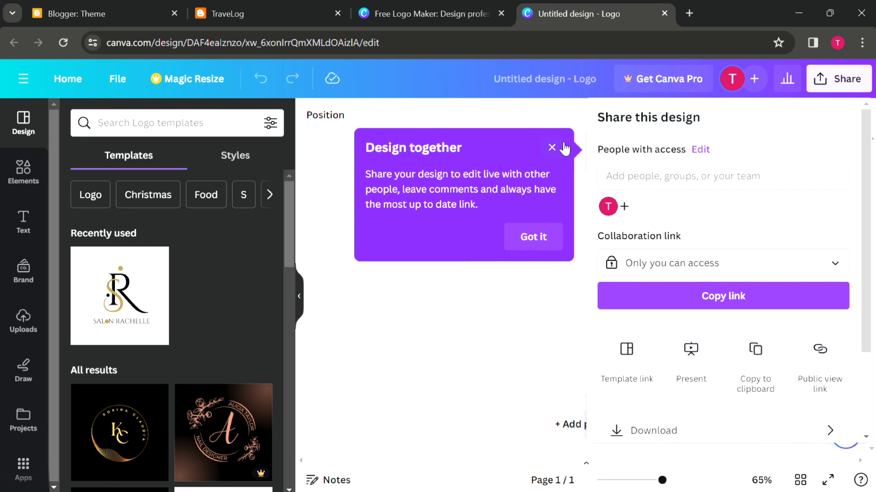
click(552, 148)
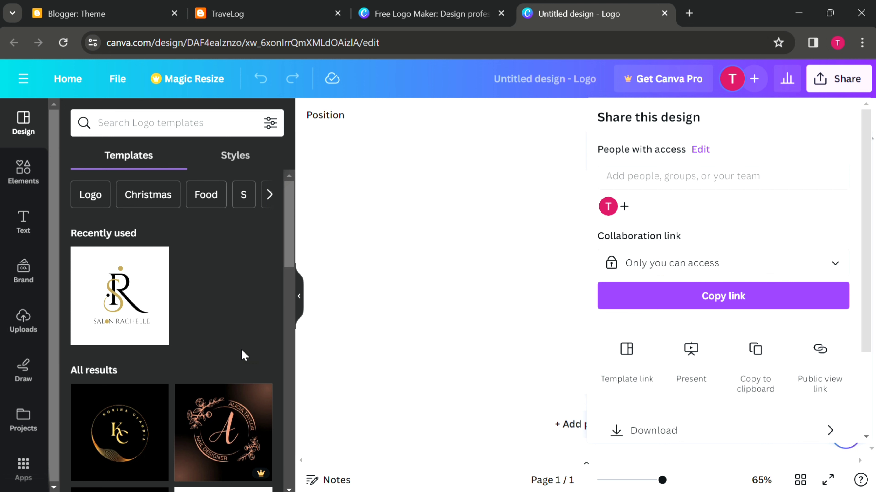
Browse the logo templates and apply the black and white Borcelle Studio monogram template to the blank page.
scroll(243, 354, down, 3)
mouse_move(244, 359)
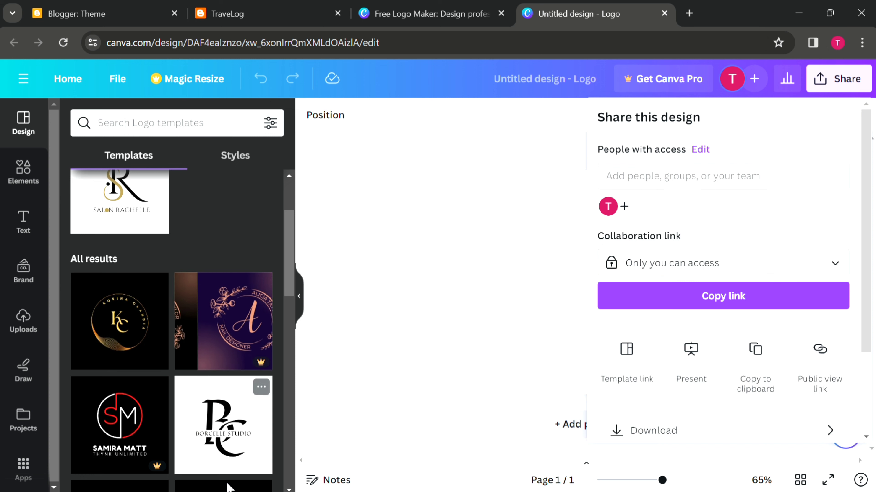
scroll(245, 443, down, 3)
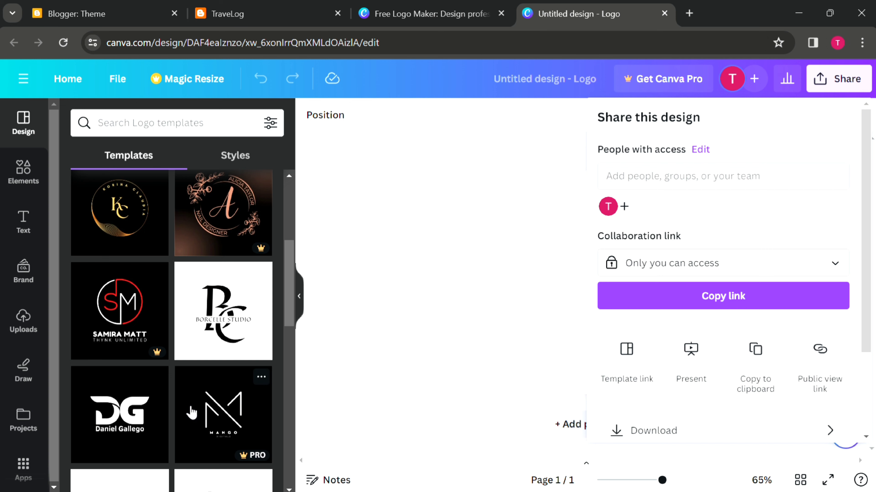
scroll(192, 412, down, 5)
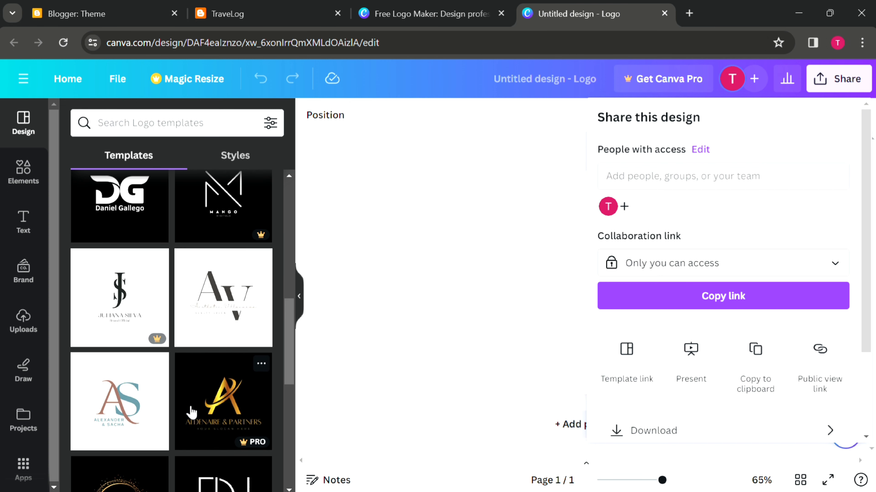
scroll(192, 412, down, 3)
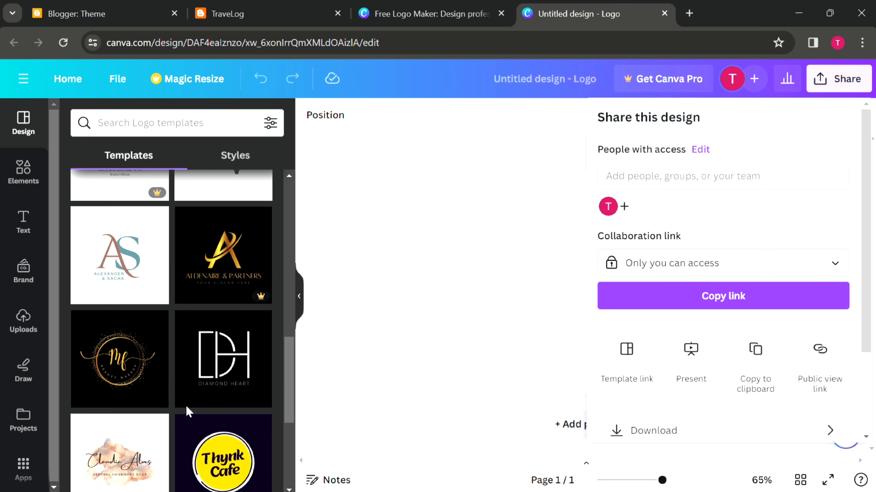
scroll(188, 411, up, 6)
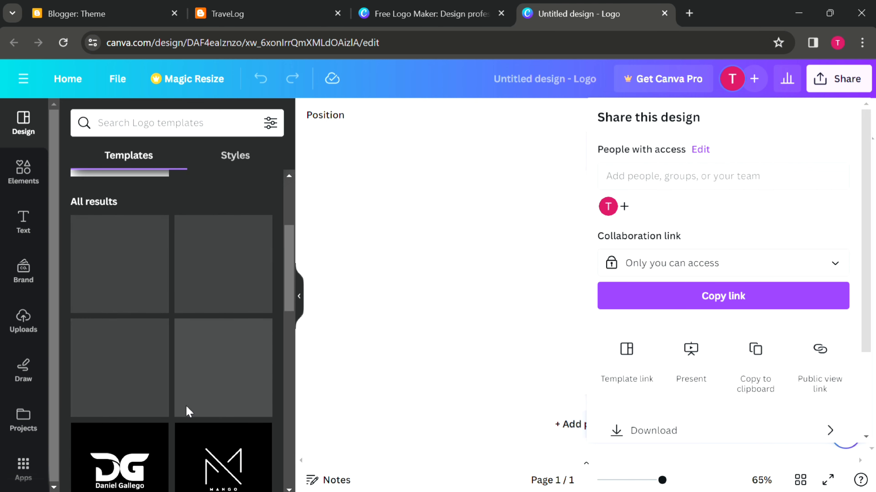
click(191, 410)
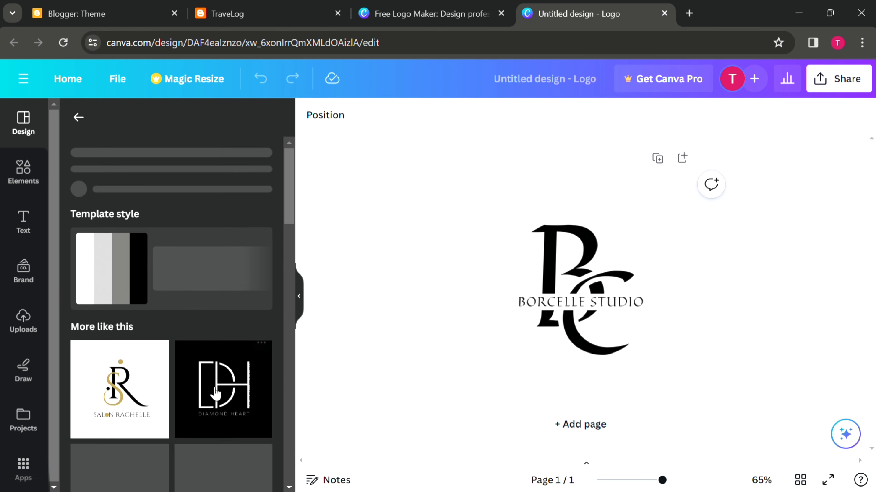
Replace the letter C in the monogram with L.
click(604, 336)
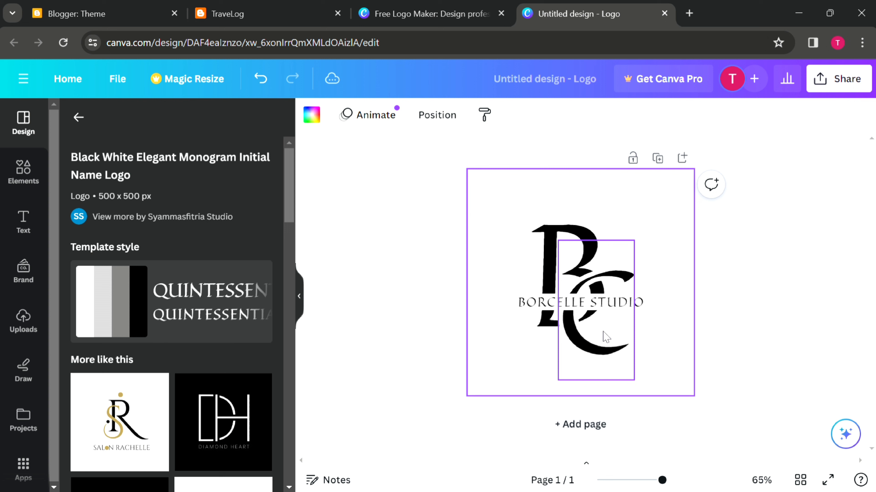
click(594, 341)
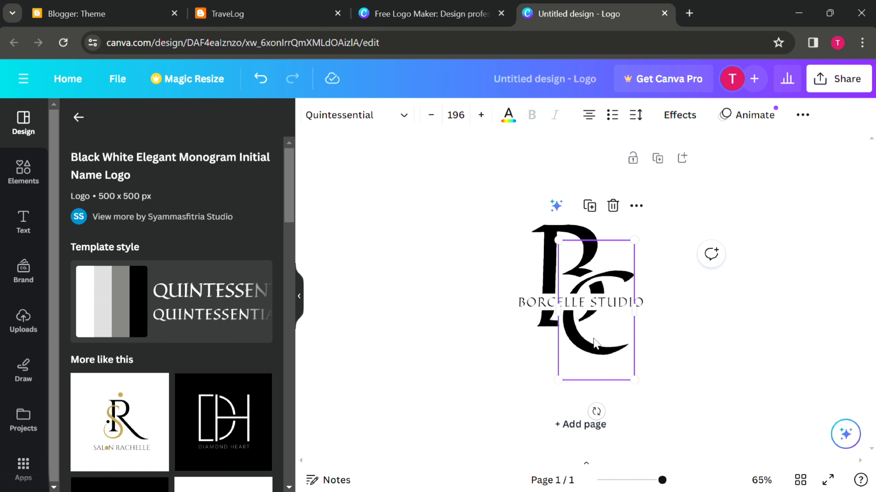
click(596, 341)
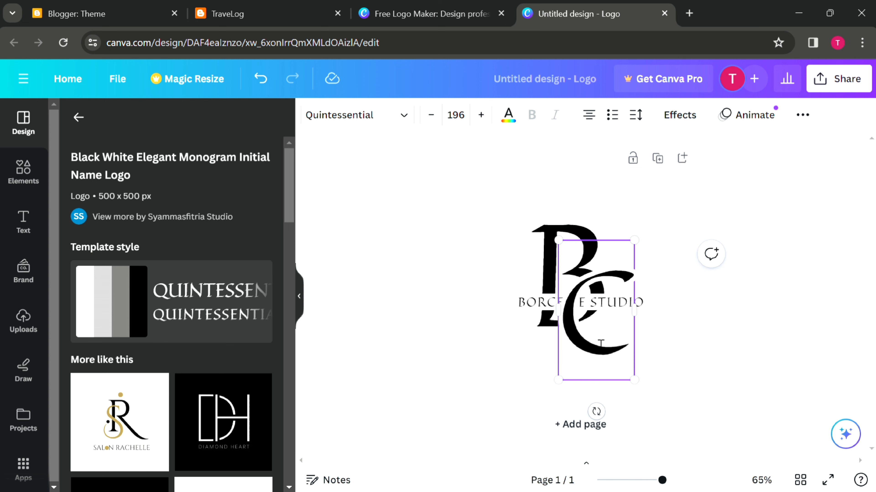
key(BackSpace)
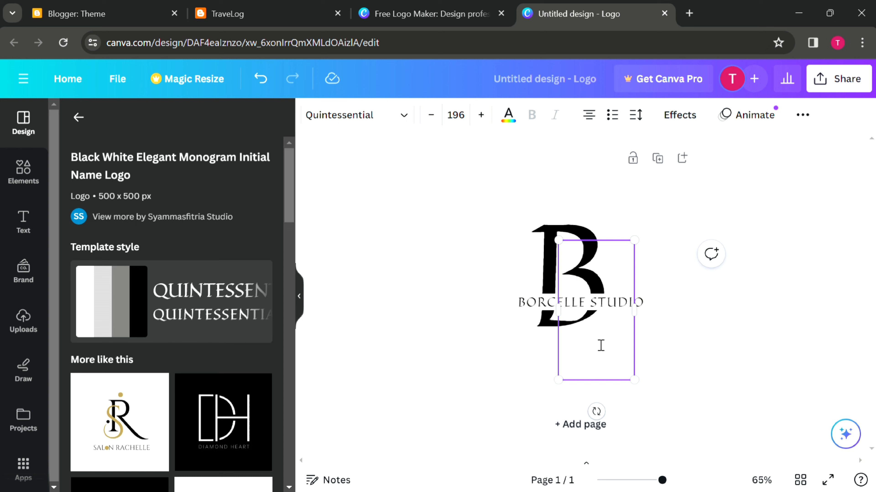
text(L)
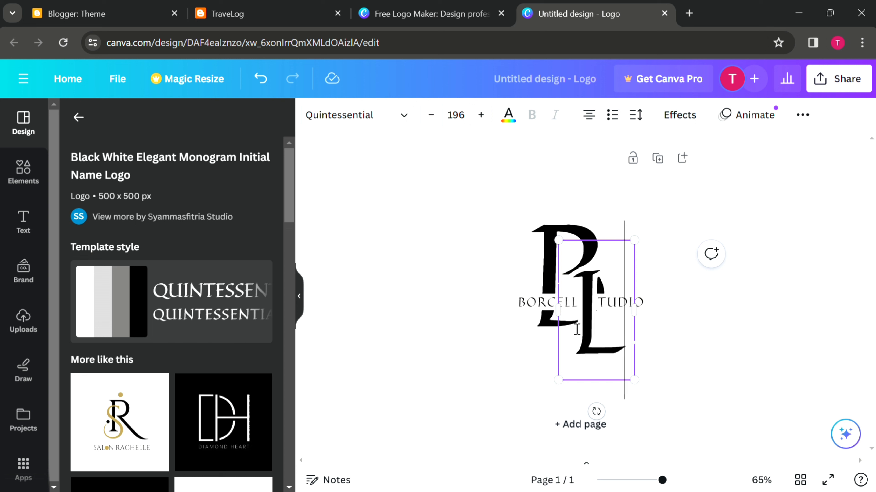
Replace the large letter B in the monogram with T and deselect it.
click(539, 265)
double_click(551, 264)
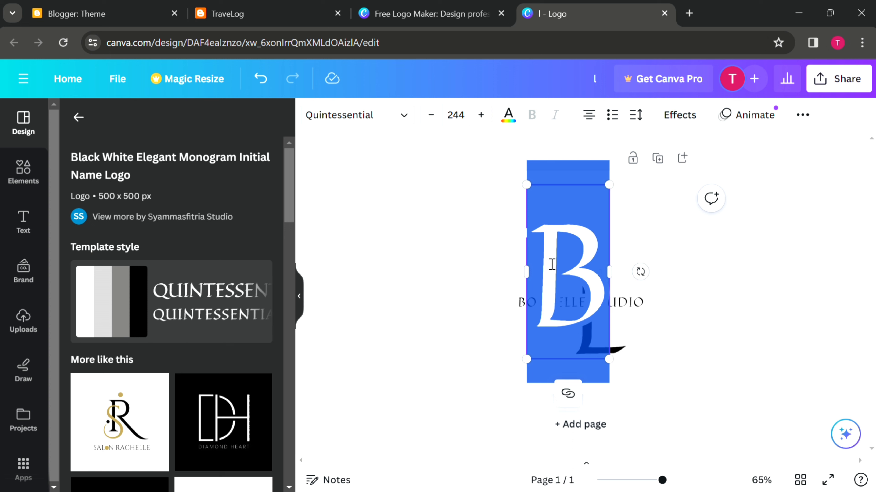
key(BackSpace)
text(T)
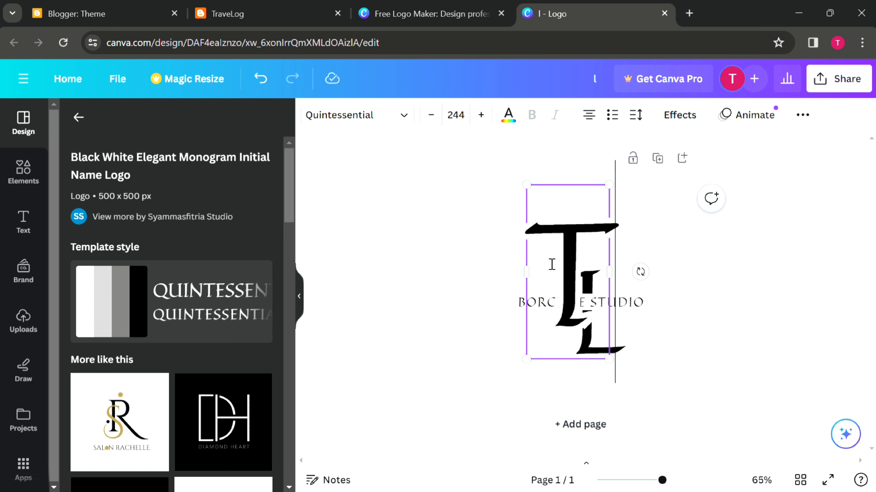
click(464, 336)
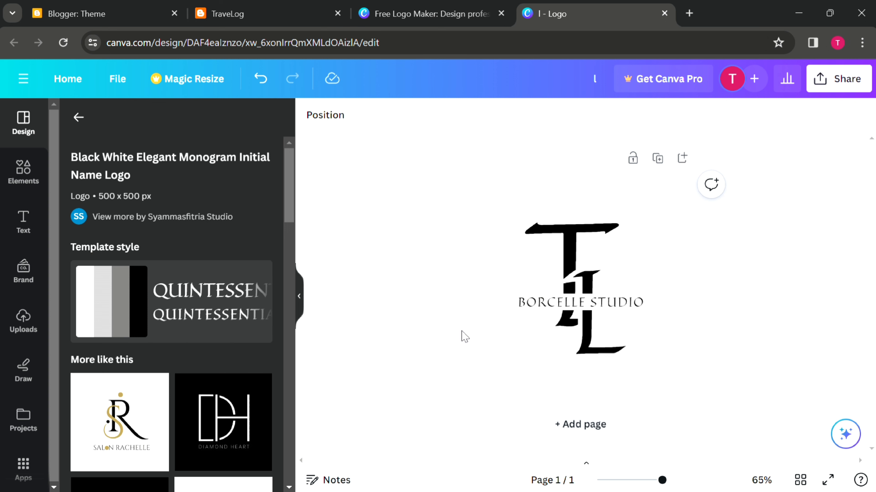
Replace the "BORCELLE STUDIO" text across the monogram with "TRAVELOG" and deselect it.
click(622, 305)
click(620, 304)
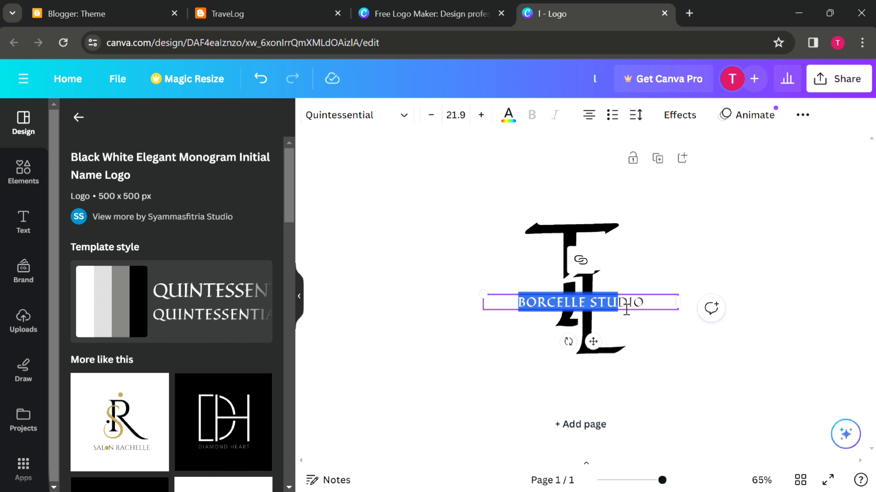
key(BackSpace)
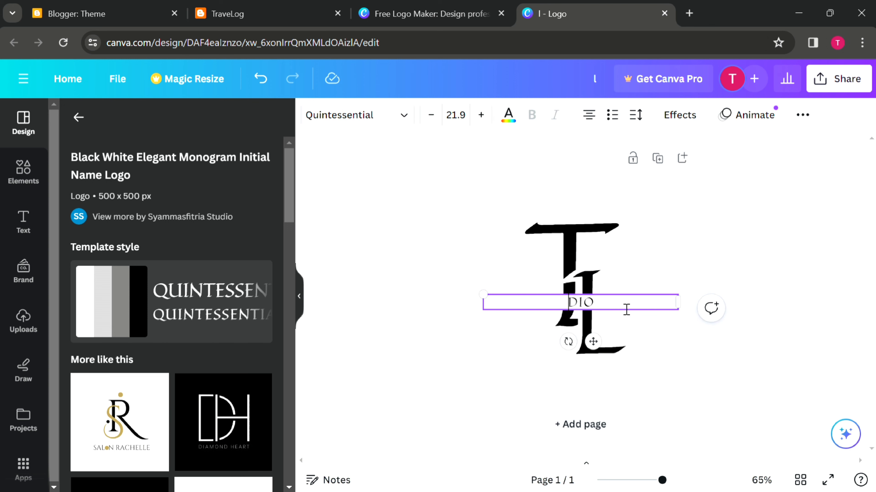
key(Delete)
key(Delete)
key(Delete)
text(TRAVELOG)
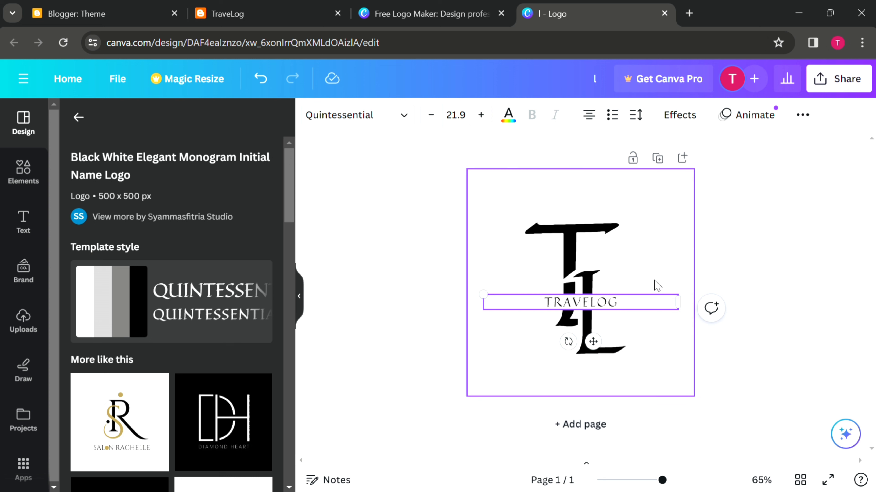
click(756, 278)
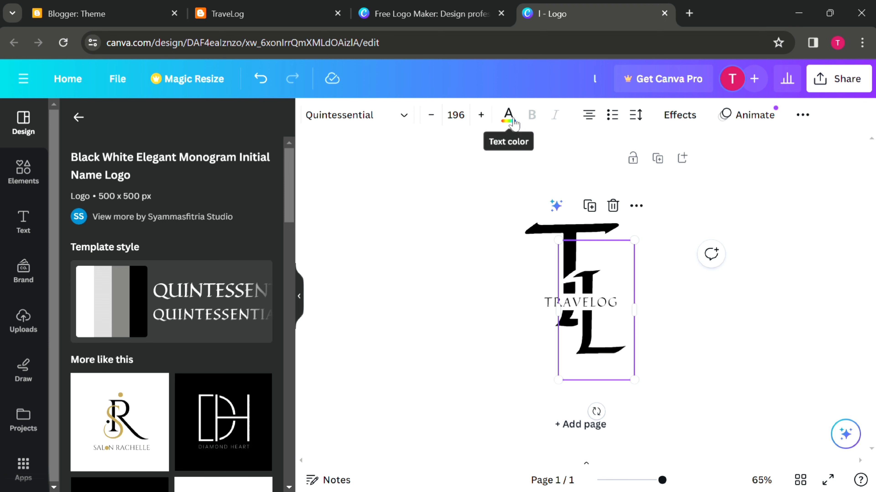
Colour the monogram's letter L bright red from the default solid colors.
click(508, 116)
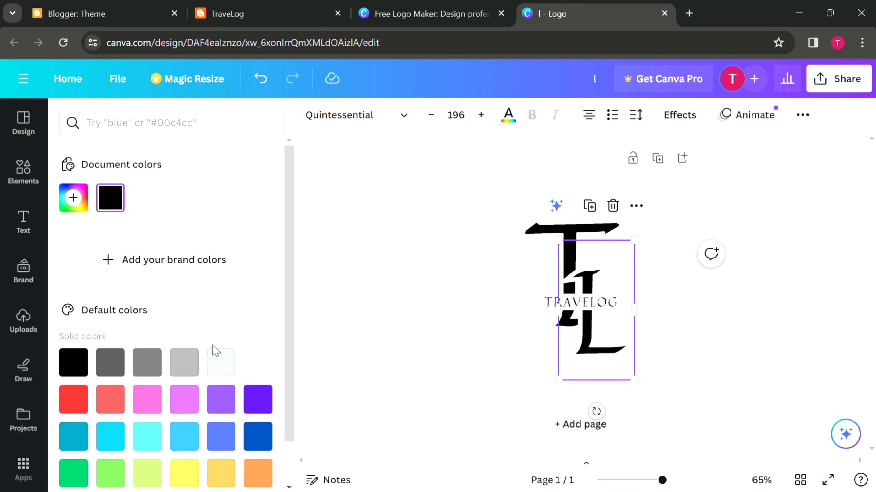
scroll(203, 418, down, 1)
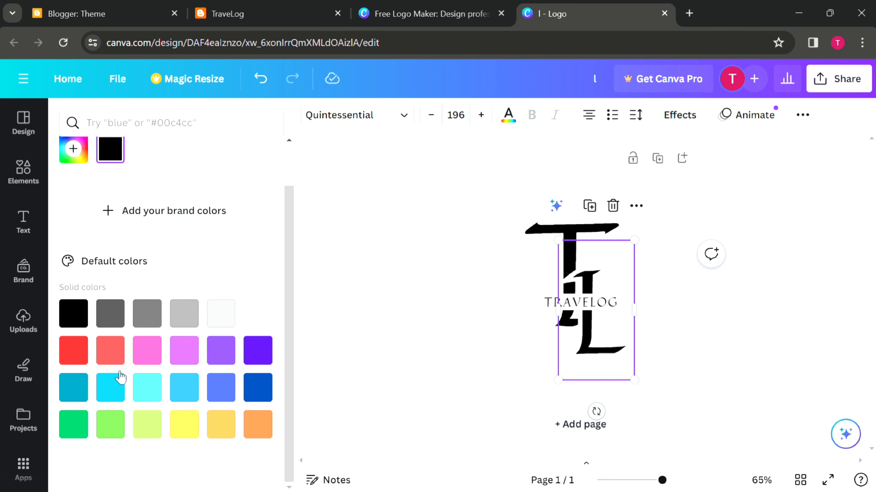
click(88, 355)
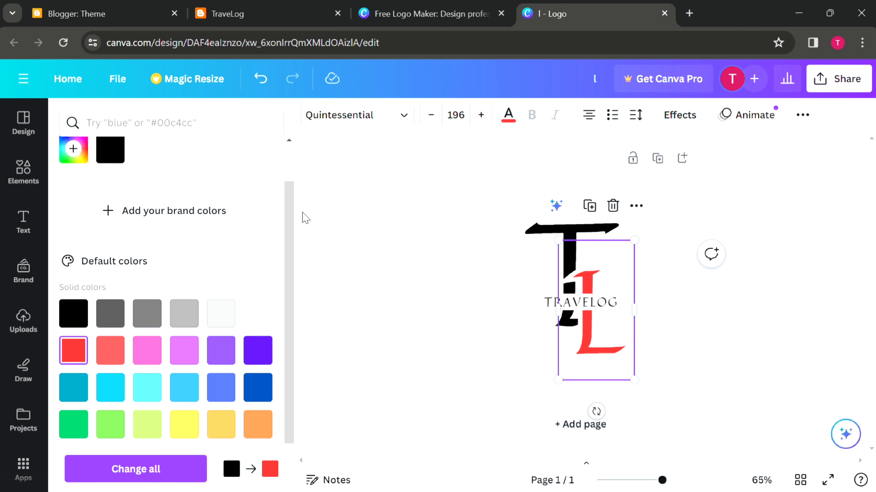
scroll(220, 283, up, 1)
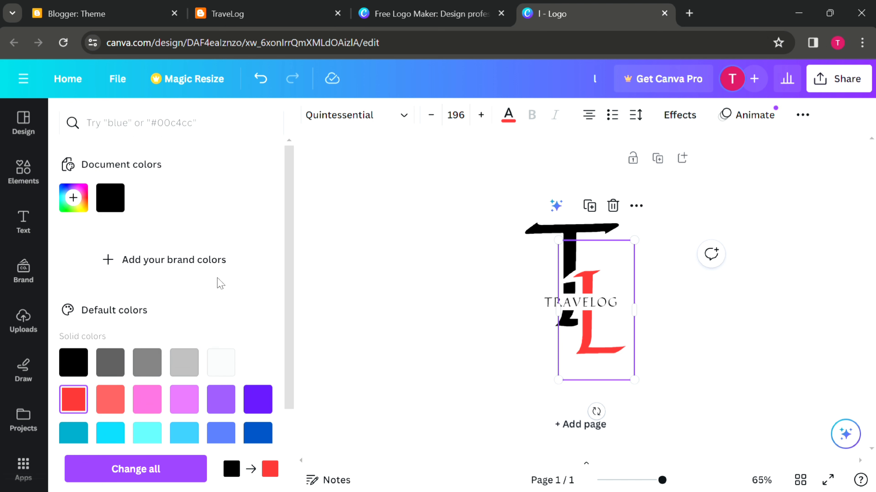
Try purple on the monogram's letter T and set it back to black.
click(544, 236)
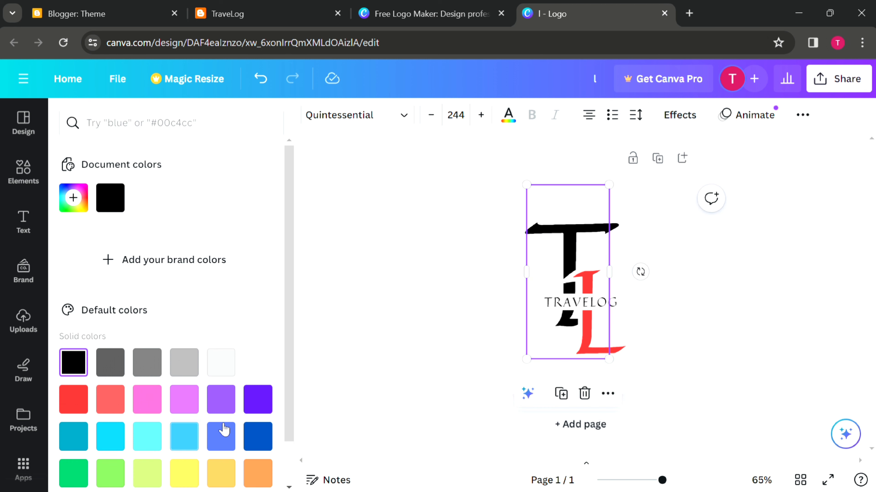
click(256, 398)
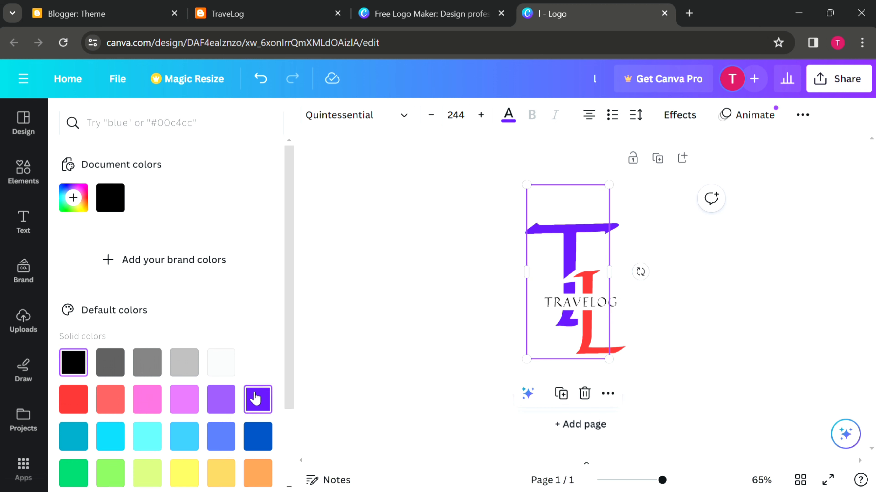
scroll(182, 397, down, 3)
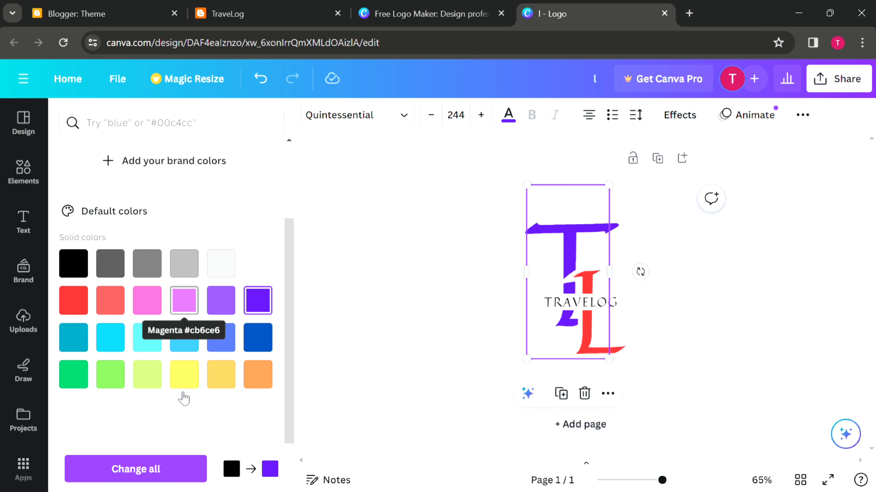
click(73, 264)
scroll(76, 266, up, 3)
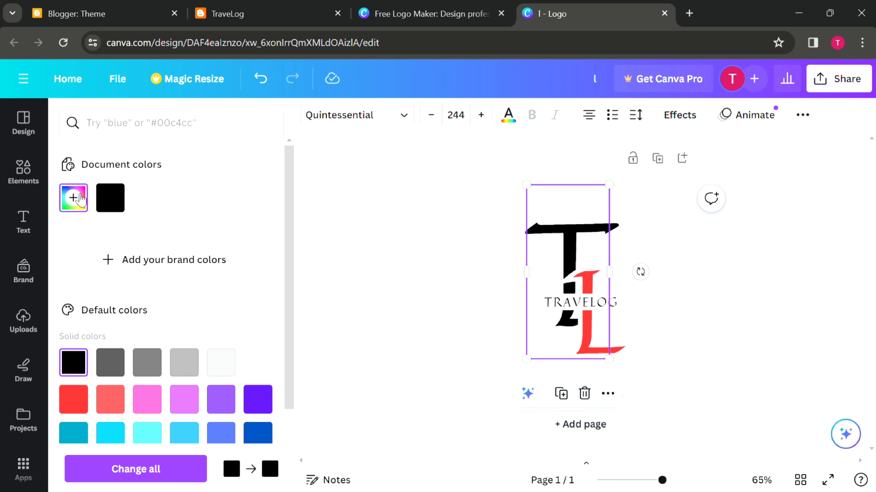
Try custom red and golden yellow shades on the letter T and return it to black, #000000.
click(73, 198)
drag(211, 239, 266, 245)
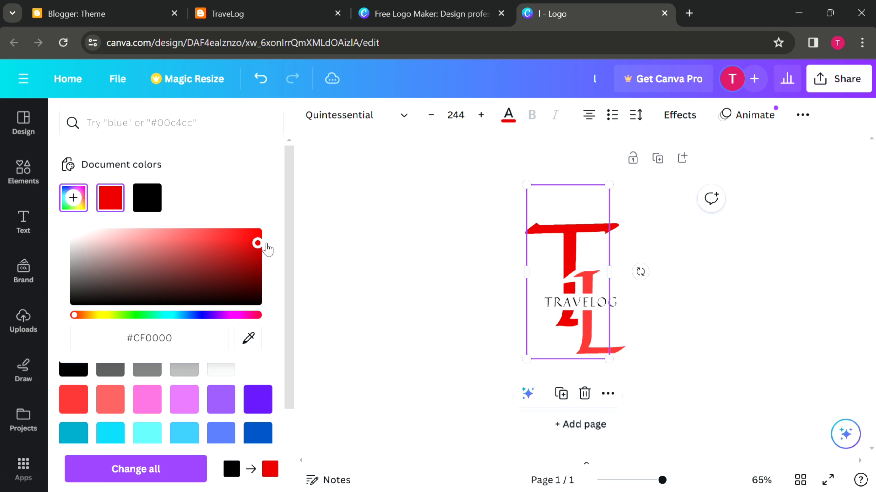
click(99, 315)
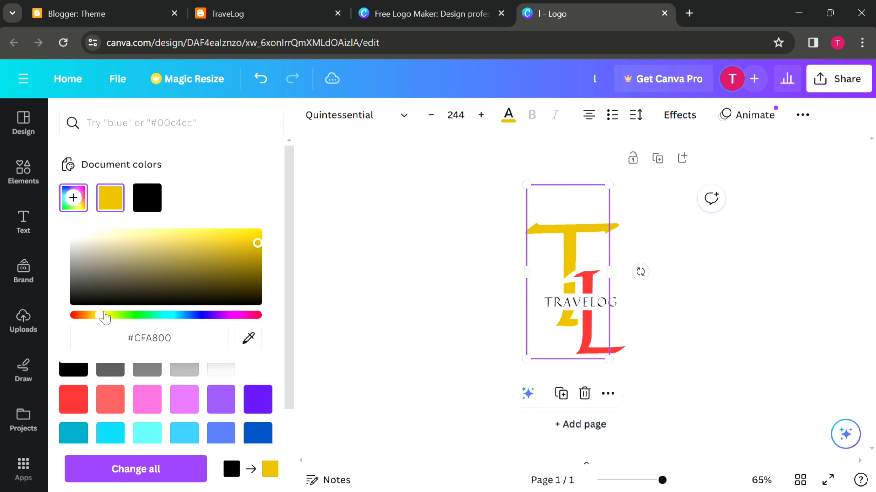
drag(104, 316, 63, 322)
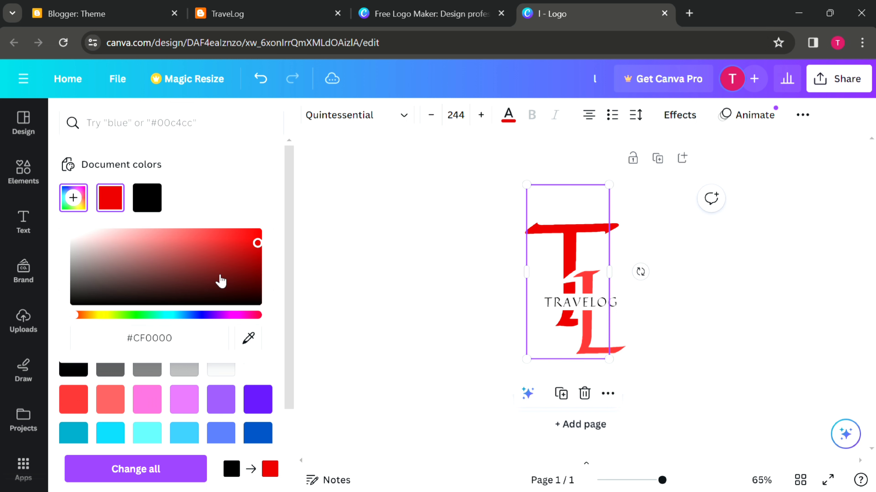
drag(243, 274, 257, 302)
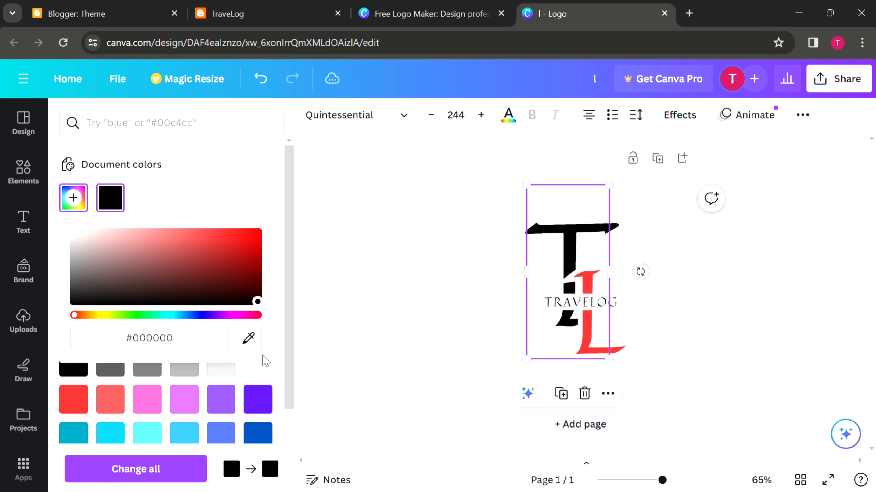
Give the monogram's letter L a custom pale yellow colour, #FFEB96.
click(588, 344)
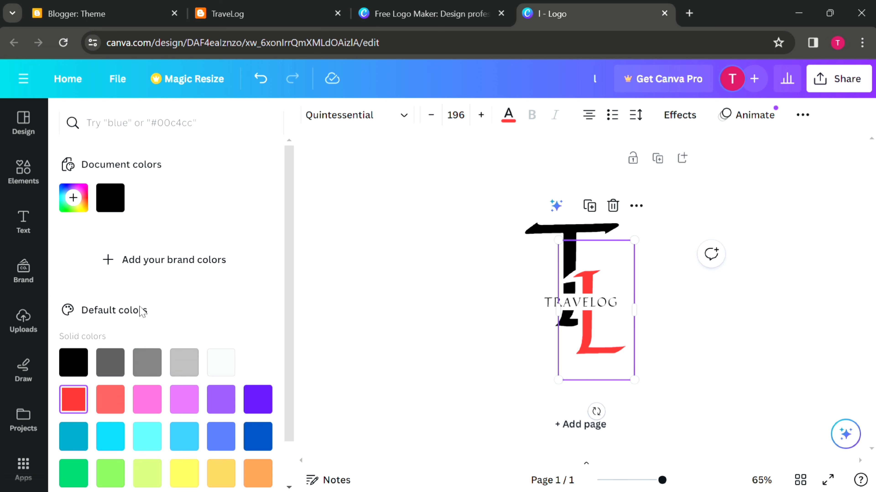
click(73, 198)
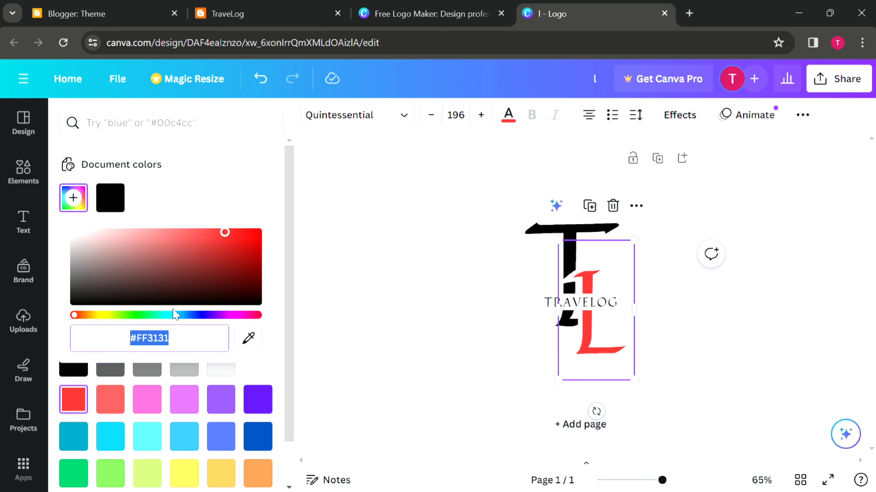
drag(74, 316, 104, 317)
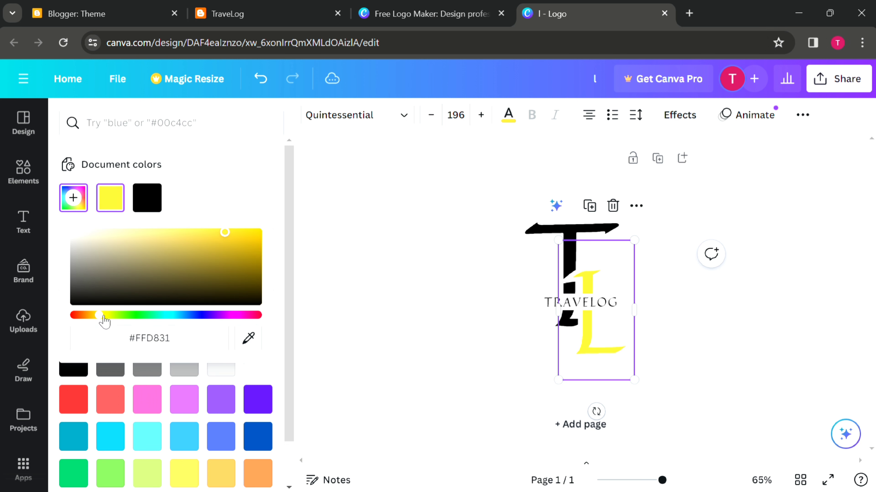
click(167, 232)
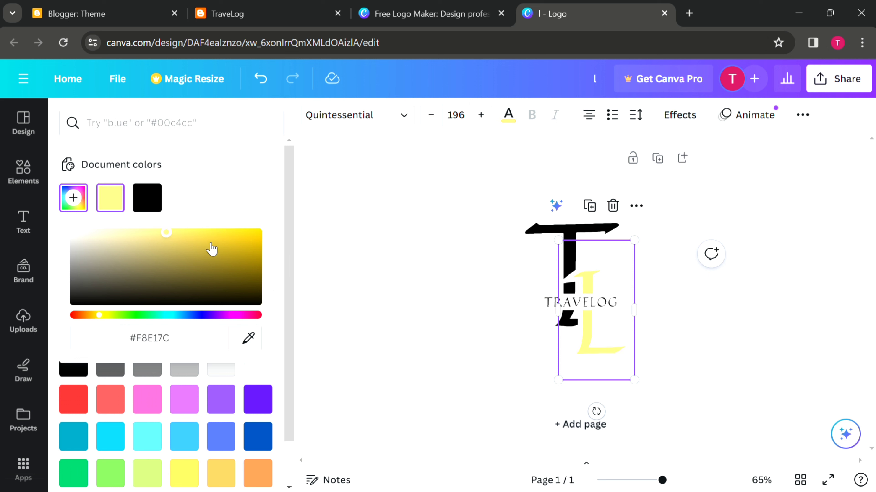
click(162, 232)
click(147, 230)
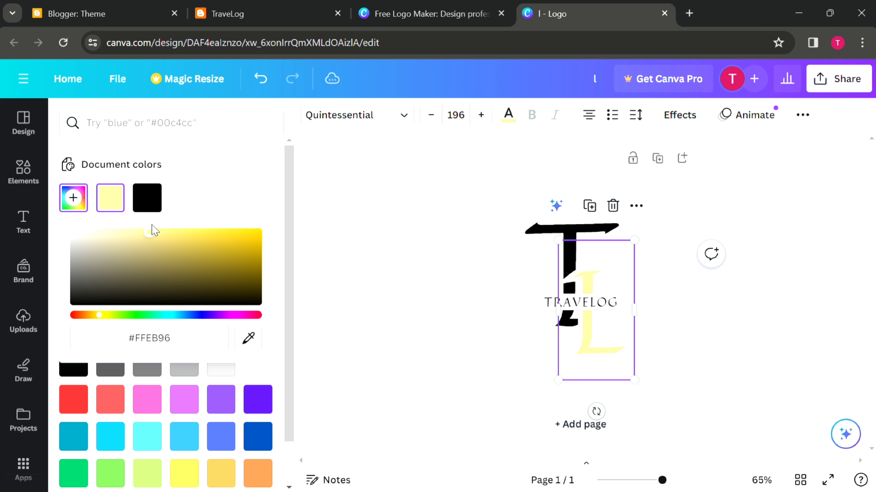
Shift the monogram letter L to a slightly deeper custom yellow, #EBD67D, and deselect it.
mouse_move(151, 225)
mouse_down()
mouse_move(173, 224)
mouse_move(162, 238)
mouse_move(147, 233)
mouse_move(159, 234)
mouse_up()
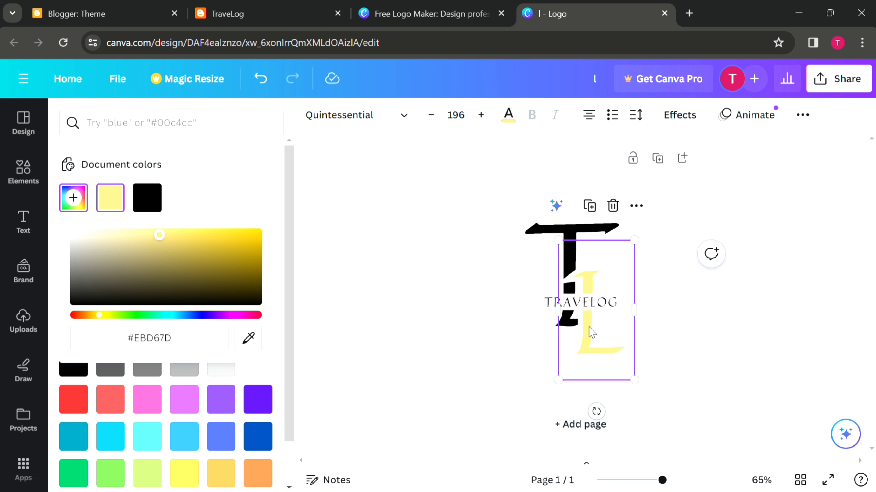
click(677, 332)
click(681, 338)
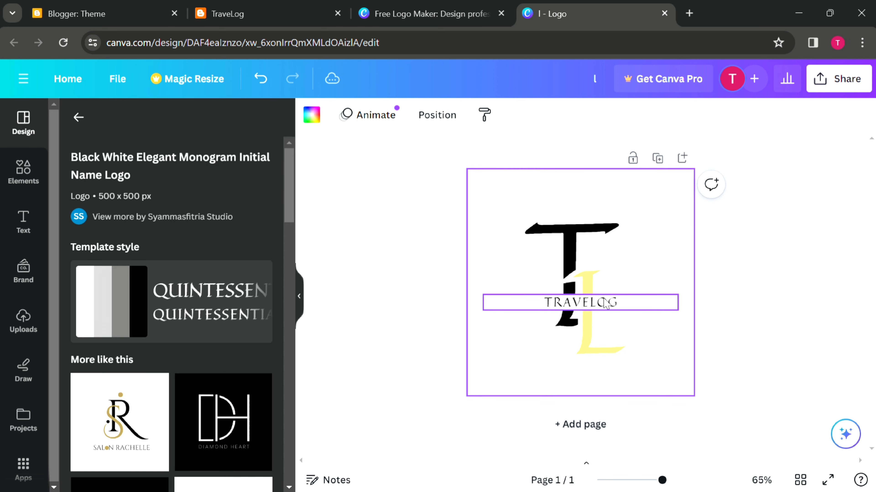
Recolour only the letters LOG in the TRAVELOG name text with the yellow #EBD67D sampled from the monogram's L.
click(593, 308)
double_click(599, 310)
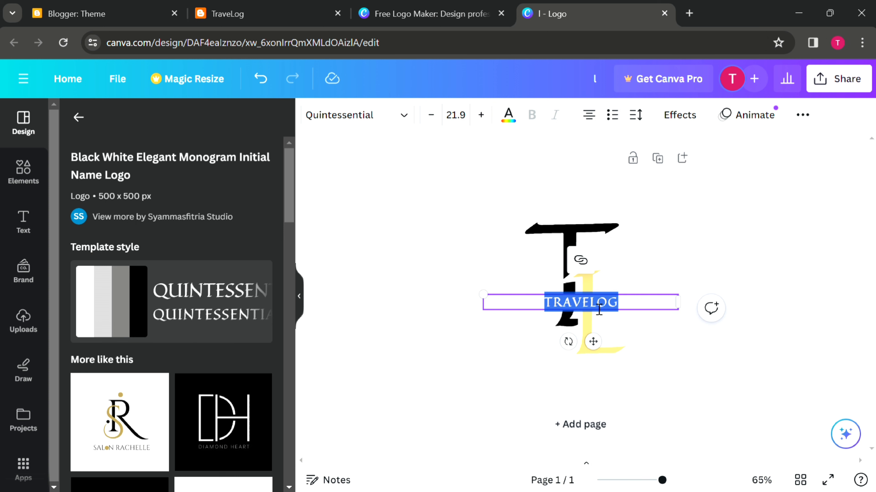
click(596, 309)
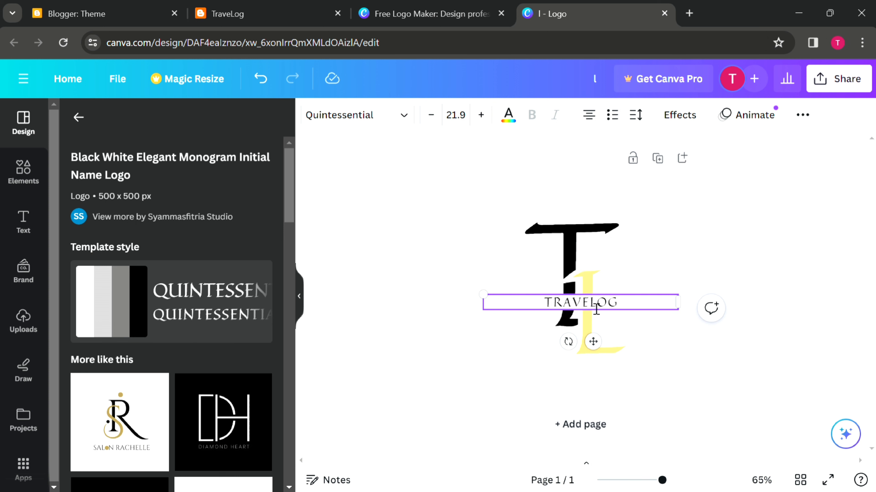
drag(596, 310, 626, 309)
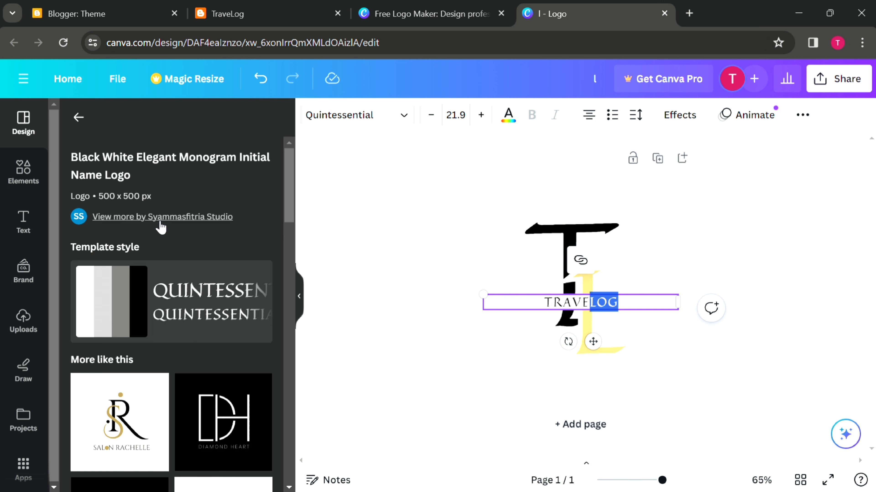
click(516, 119)
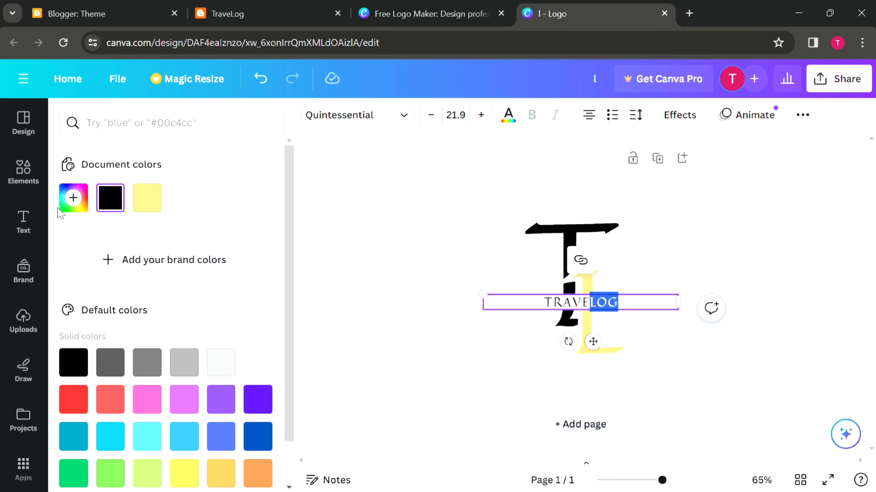
click(71, 198)
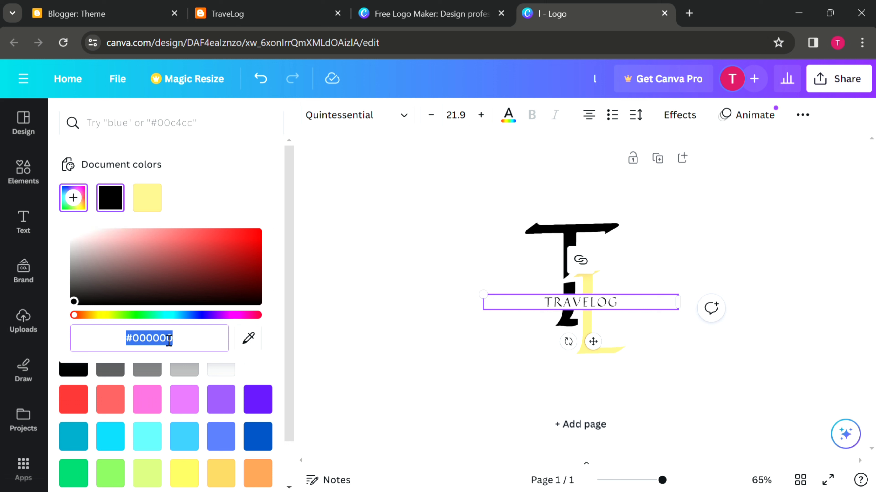
click(253, 339)
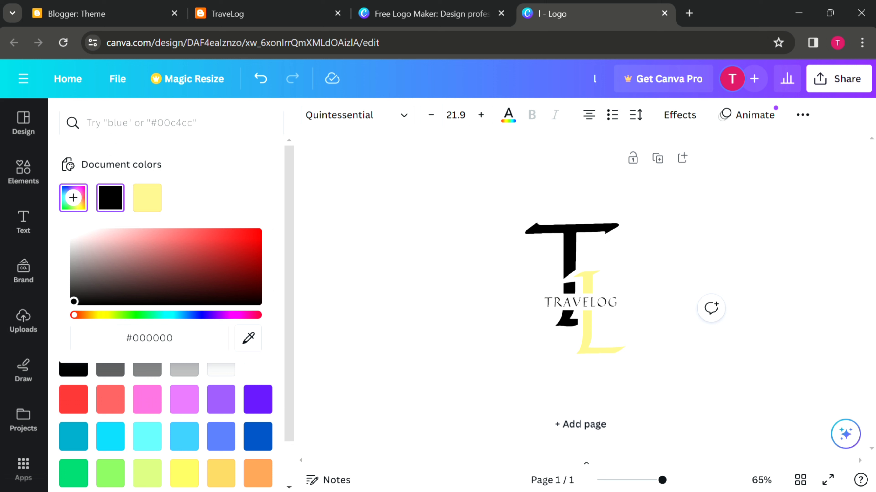
click(592, 341)
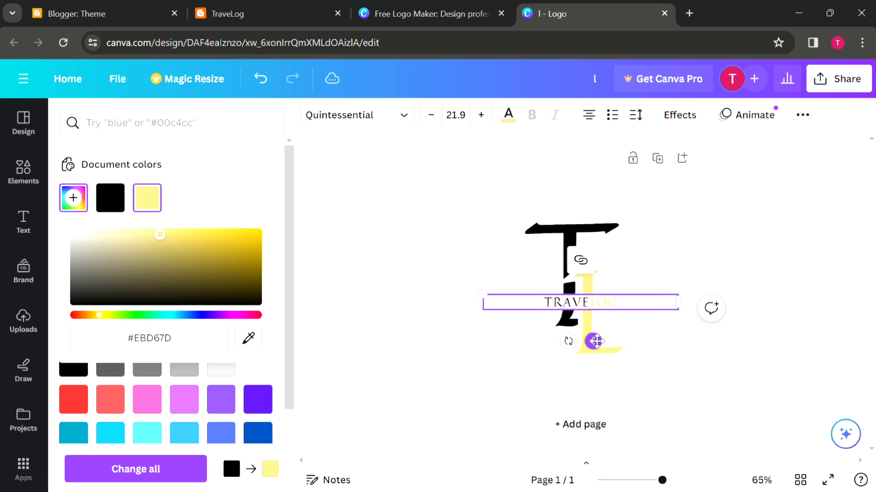
click(386, 338)
click(385, 337)
click(429, 339)
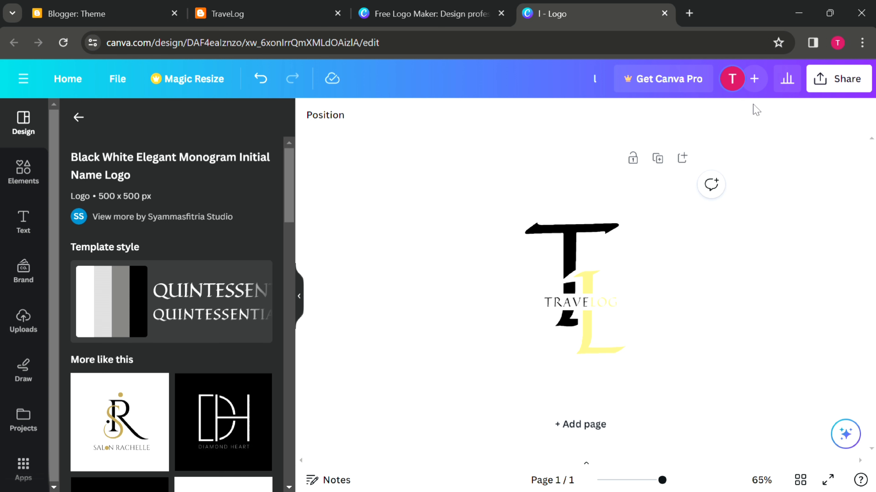
Download the finished logo as a PNG at 500 × 500 px and close both Canva pages.
click(833, 79)
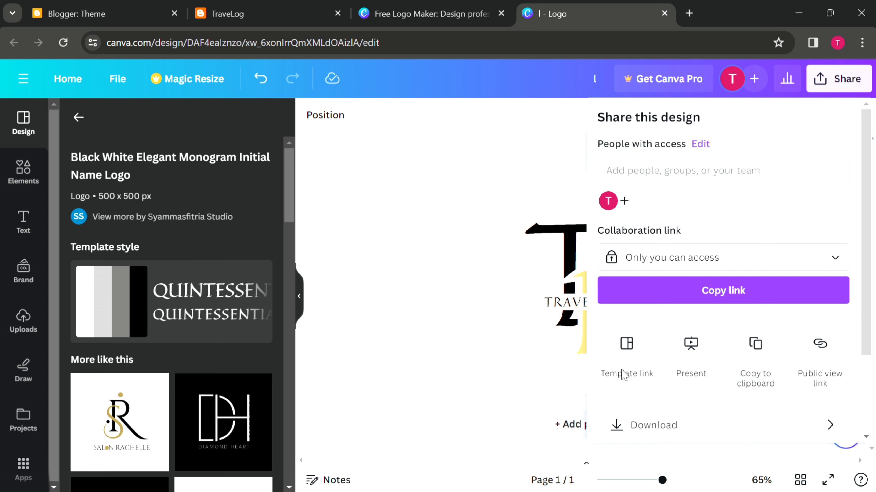
click(634, 418)
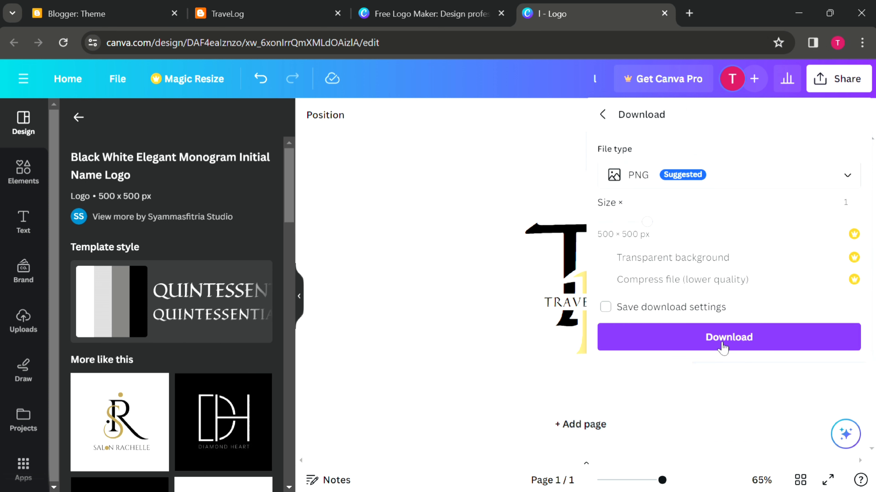
click(722, 344)
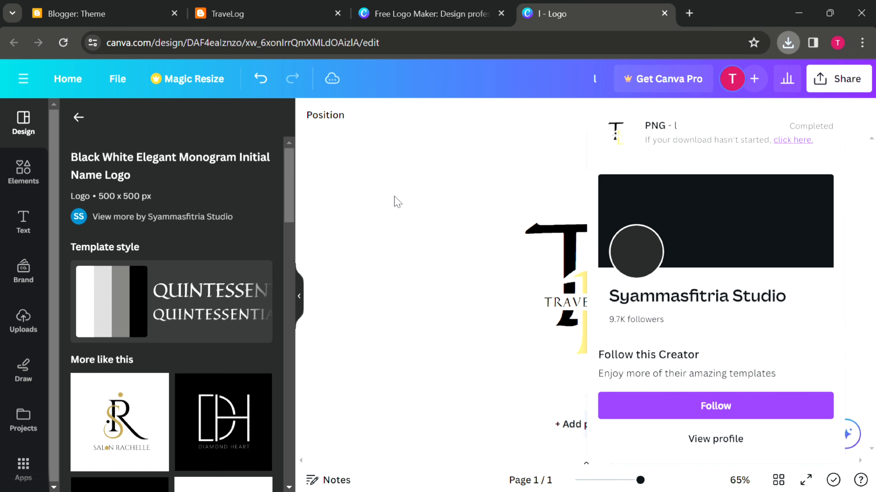
click(444, 163)
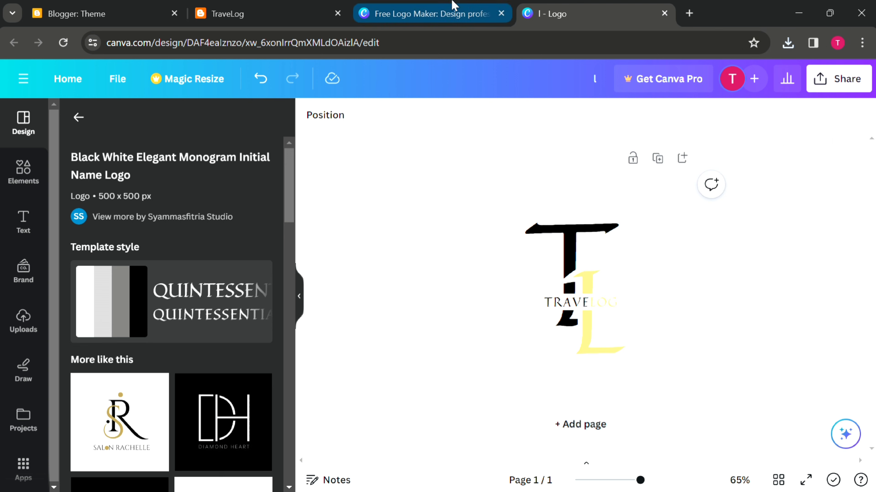
click(664, 13)
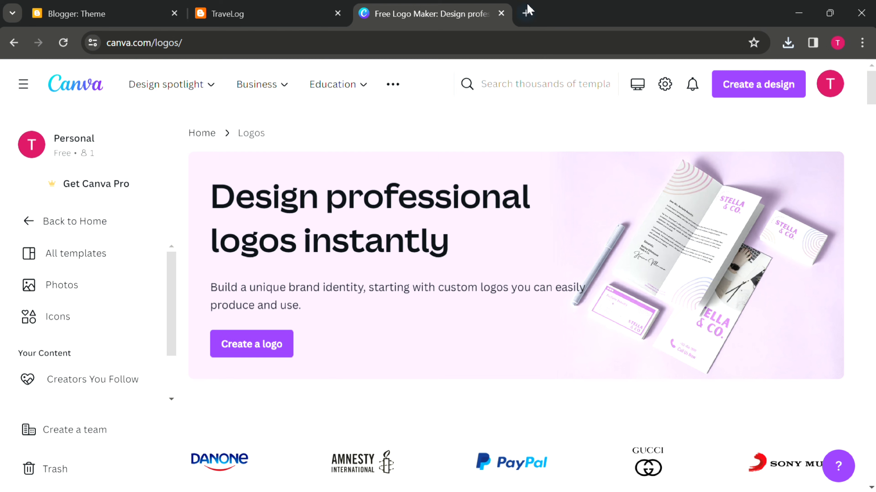
click(501, 13)
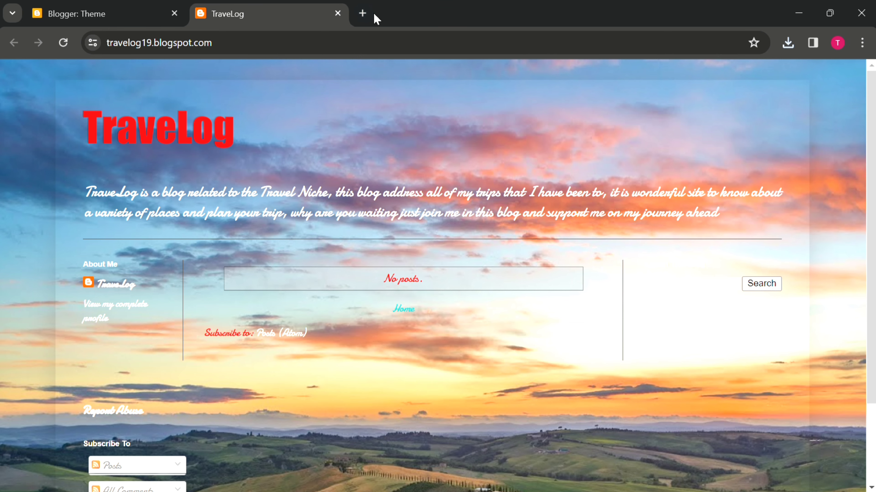
Remove the current profile picture from the blog's Google Account, starting from a new browser page.
click(362, 13)
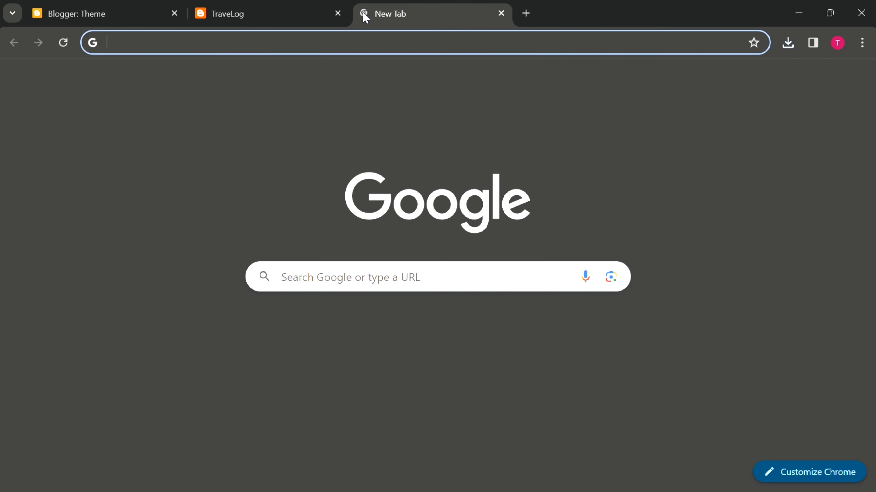
click(838, 45)
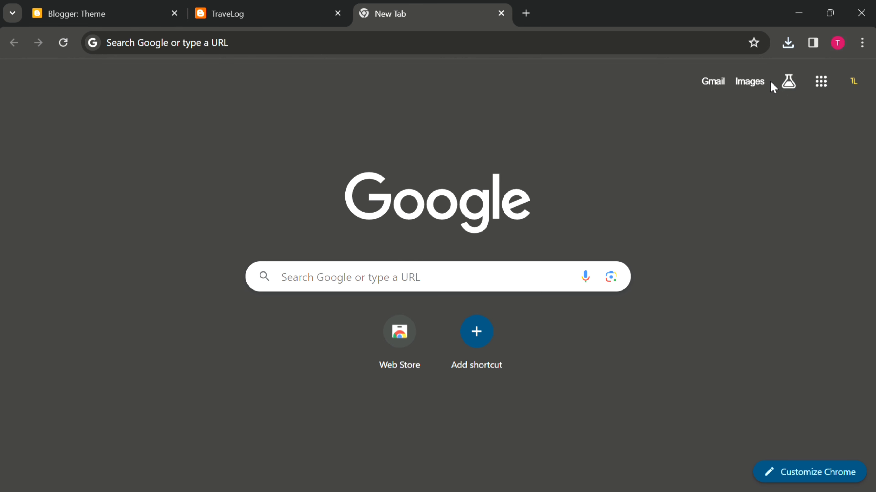
click(862, 83)
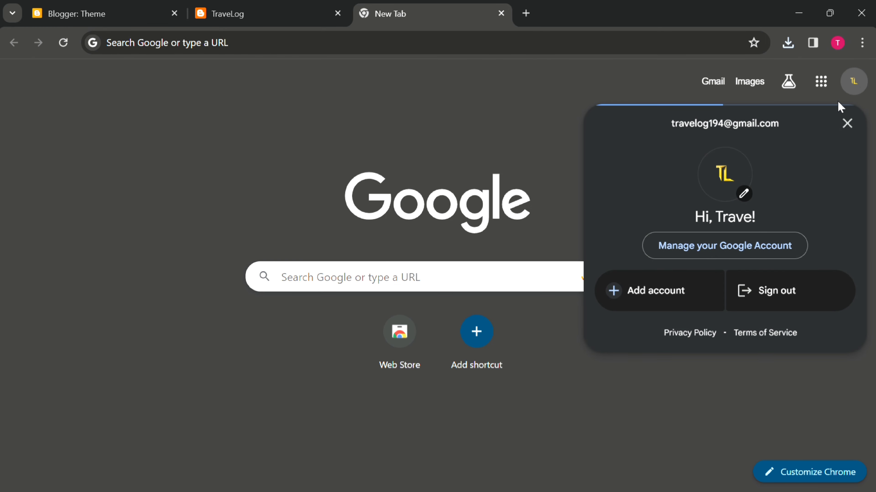
click(744, 195)
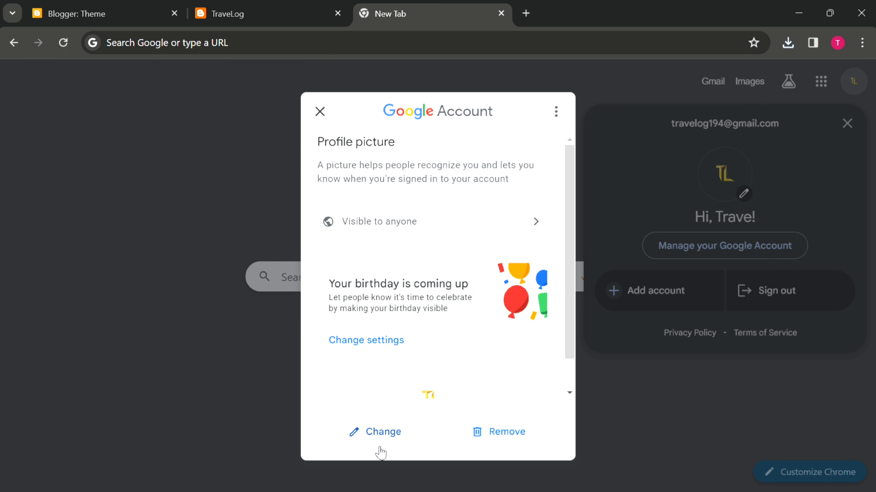
scroll(458, 399, down, 1)
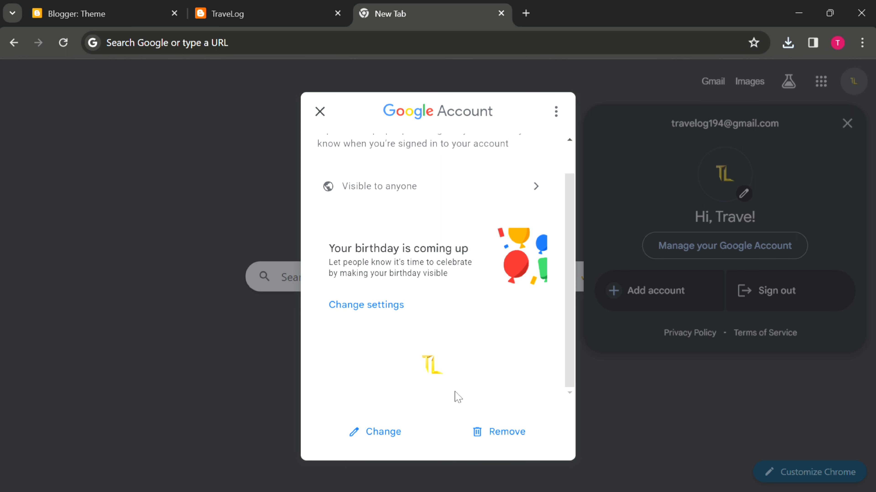
click(492, 435)
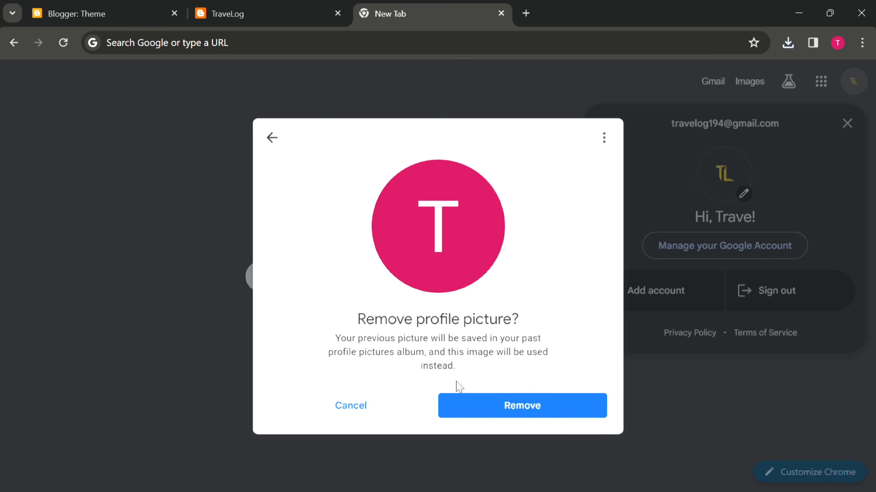
click(506, 412)
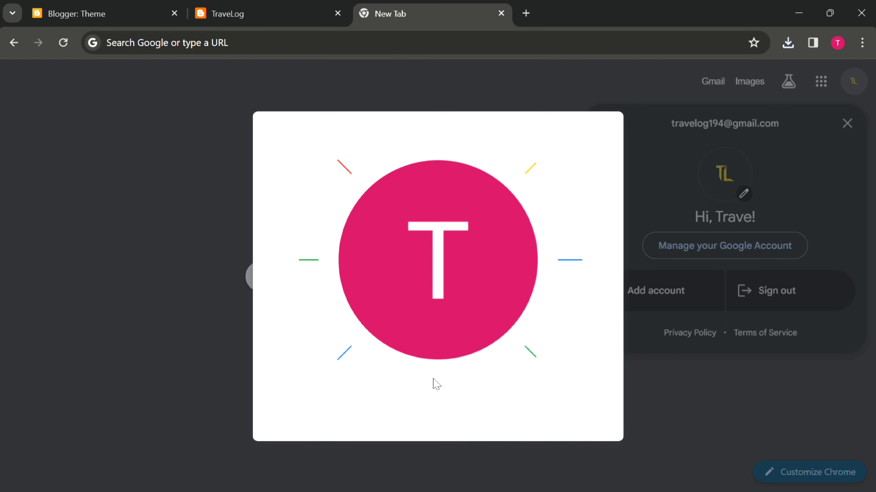
click(766, 237)
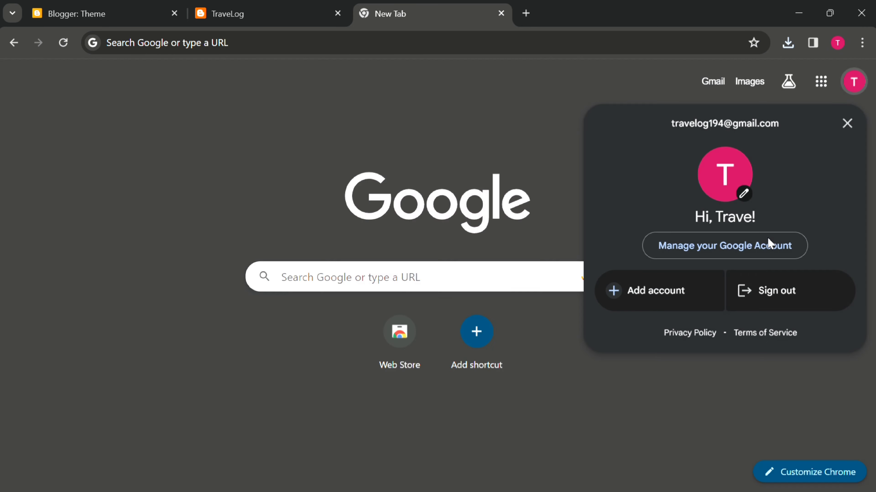
Upload the downloaded TraveLog logo from the computer, uncropped and unrotated, and save it as the Google Account profile picture.
click(745, 194)
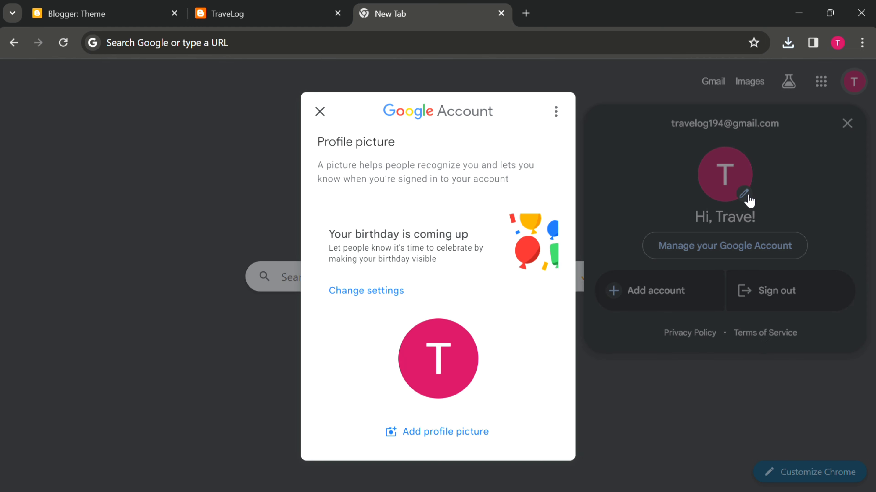
click(455, 432)
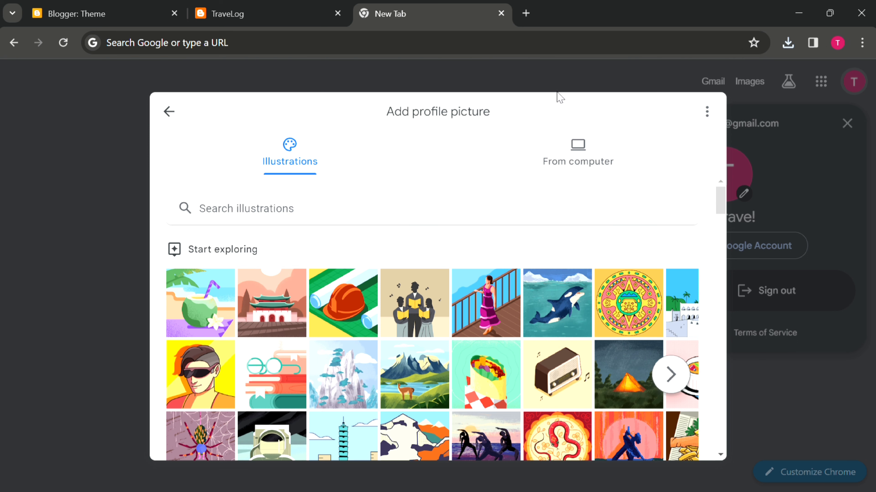
click(591, 176)
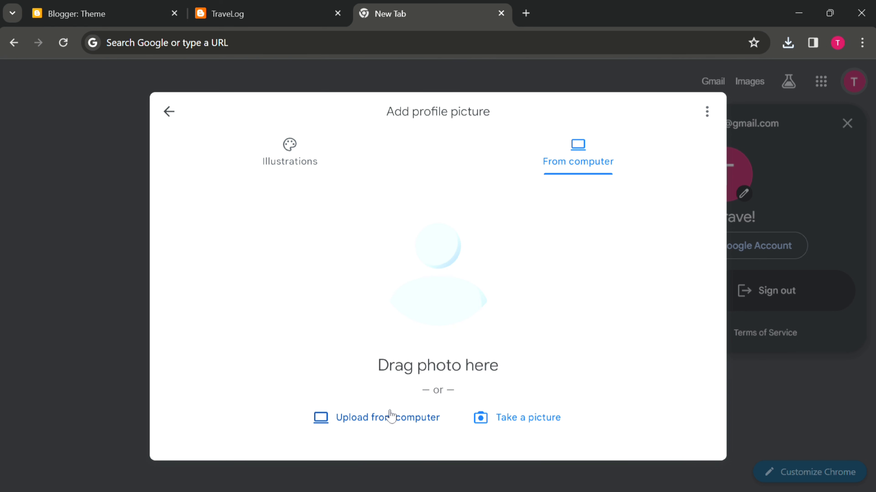
click(396, 419)
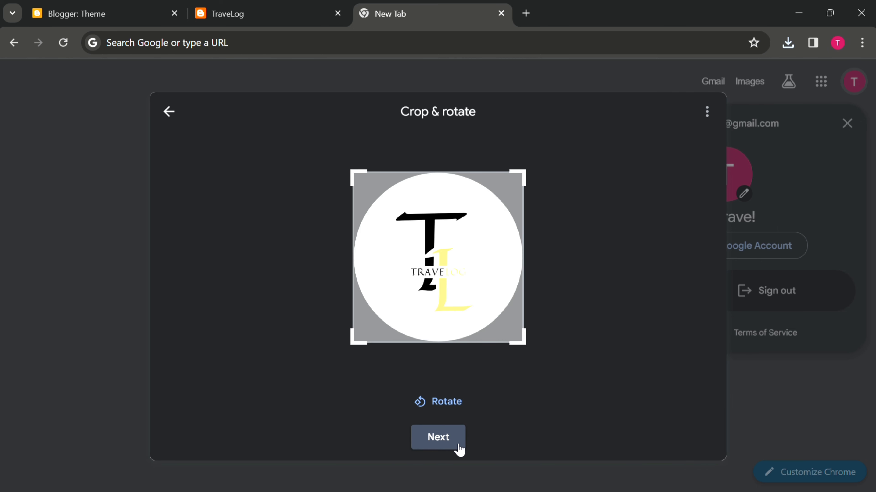
click(445, 438)
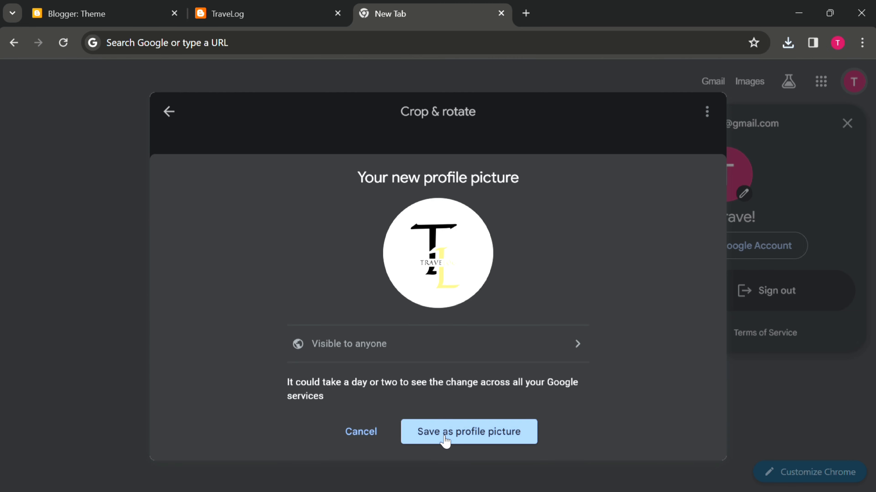
click(467, 442)
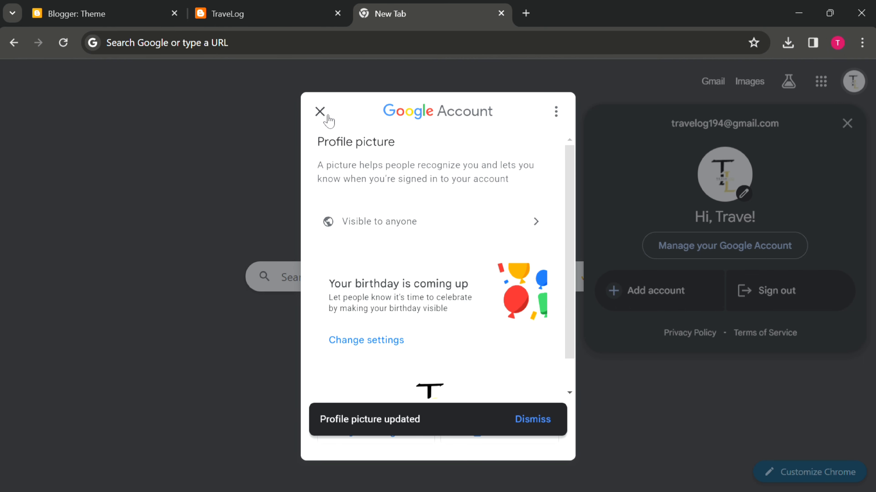
click(320, 111)
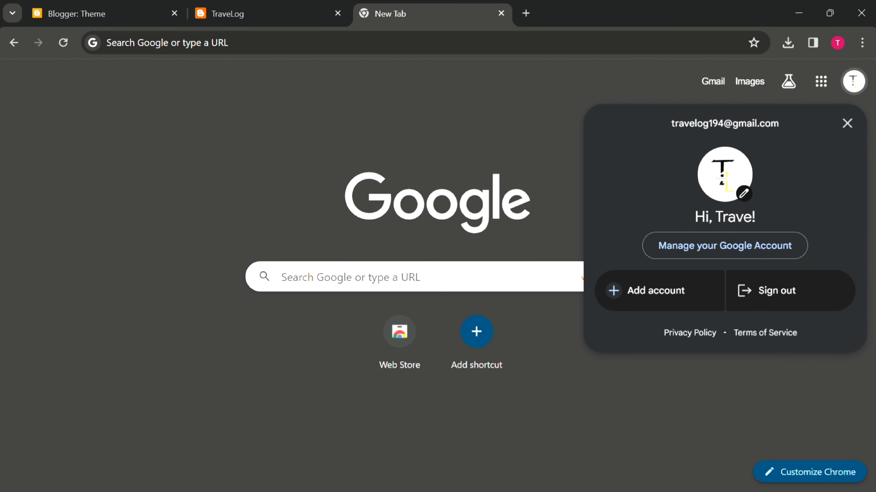
click(683, 392)
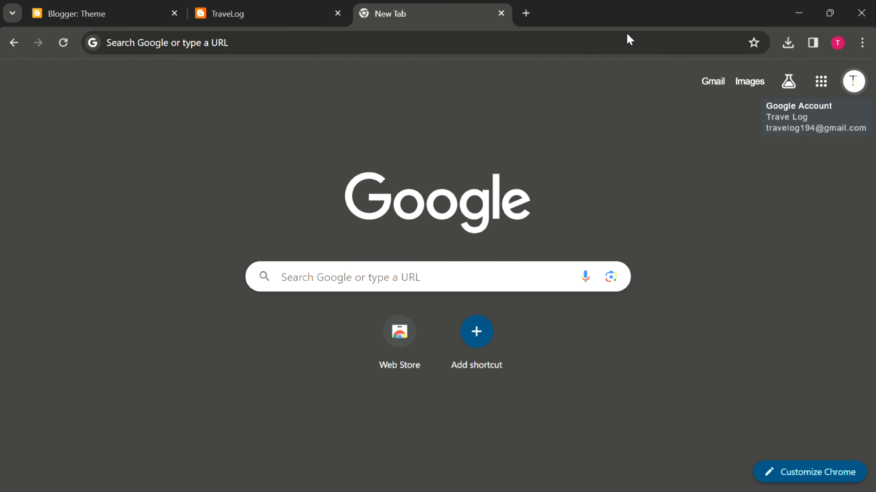
Check the live TraveLog blog and return to its Layout page in Blogger.
click(249, 11)
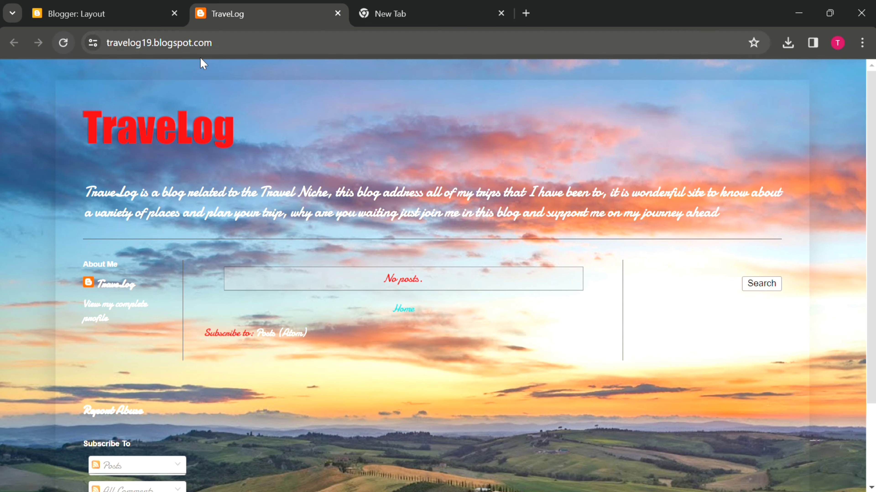
click(410, 4)
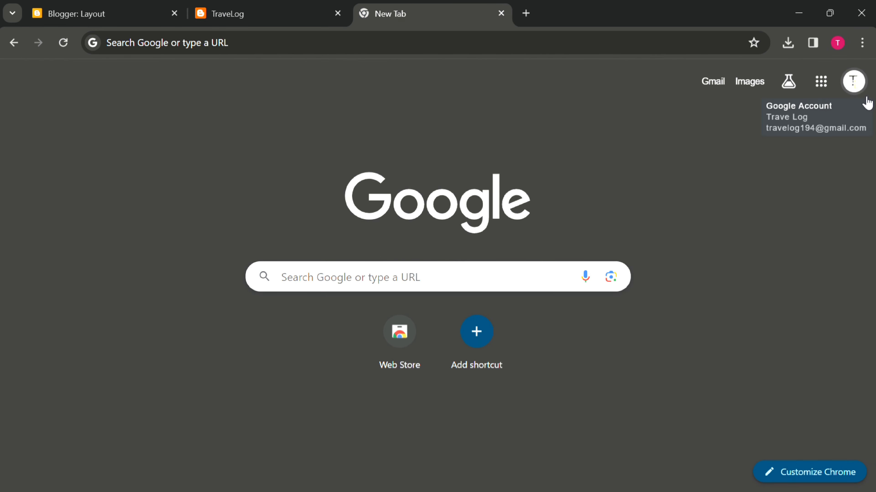
click(114, 17)
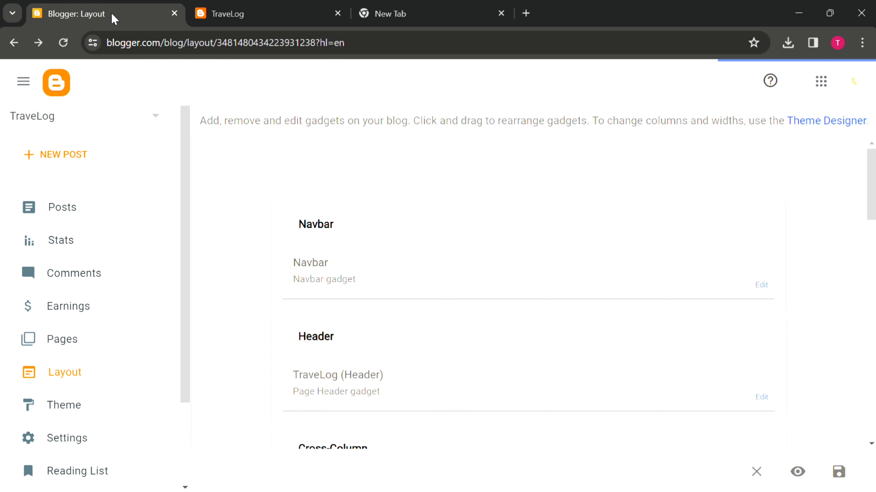
Open the Blogger user profile for editing from the General section of the TraveLog blog's settings.
scroll(86, 334, down, 3)
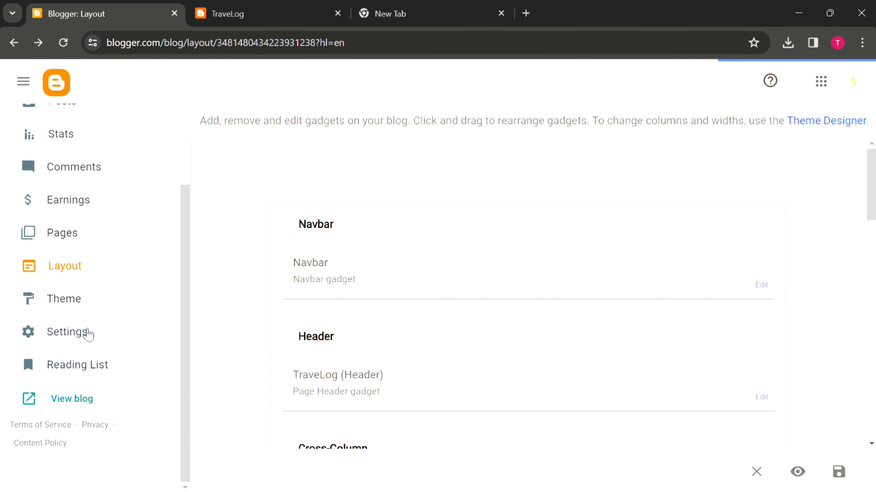
click(82, 342)
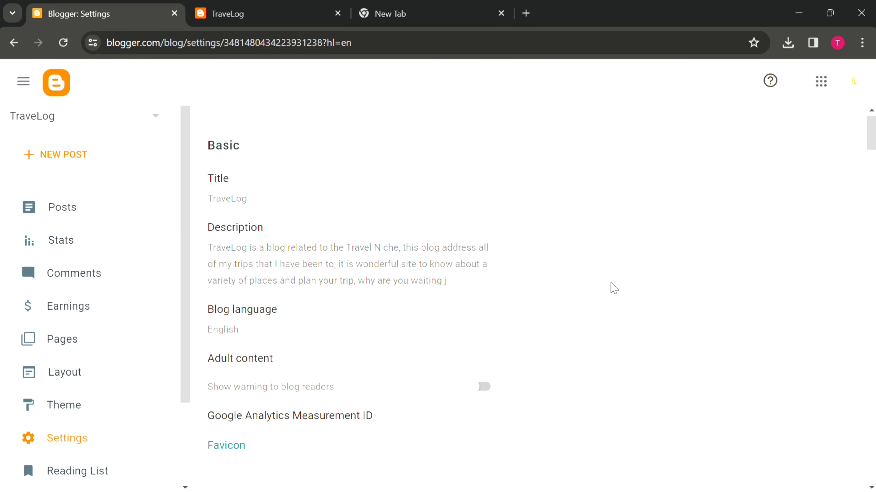
scroll(614, 288, down, 20)
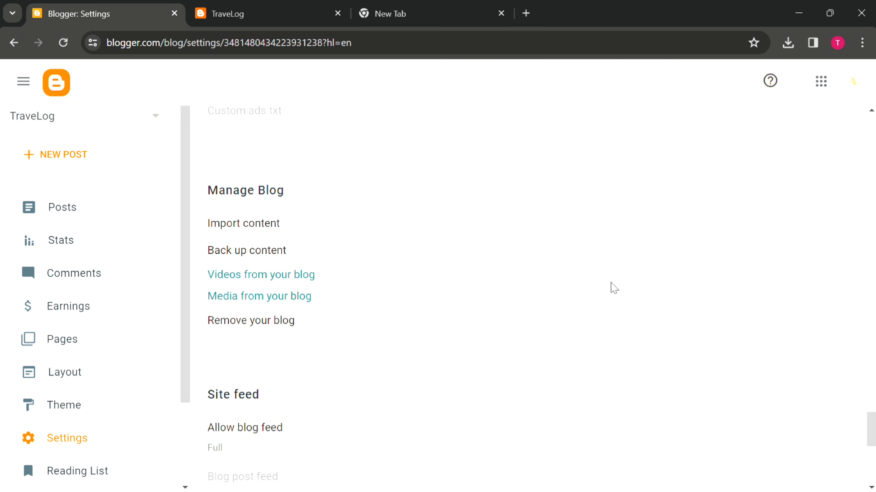
scroll(614, 288, down, 8)
click(247, 444)
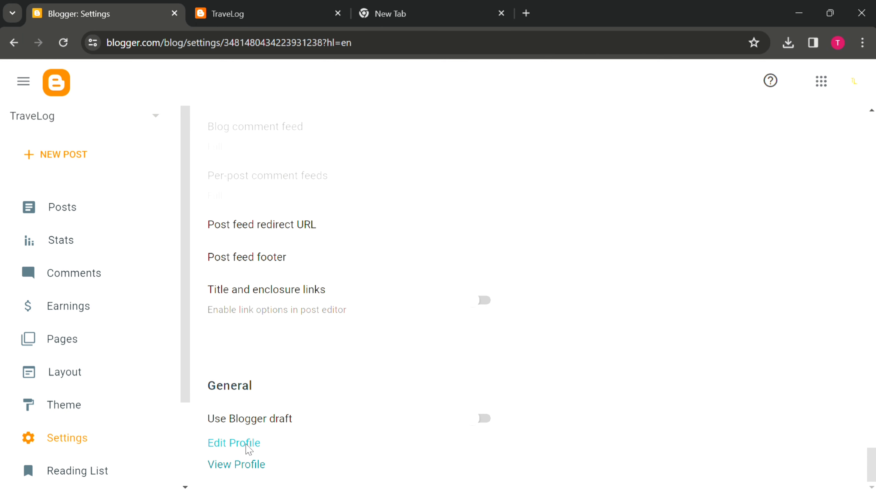
Upload the TraveLog logo from the computer as the Blogger profile photo and save the profile.
scroll(324, 393, down, 15)
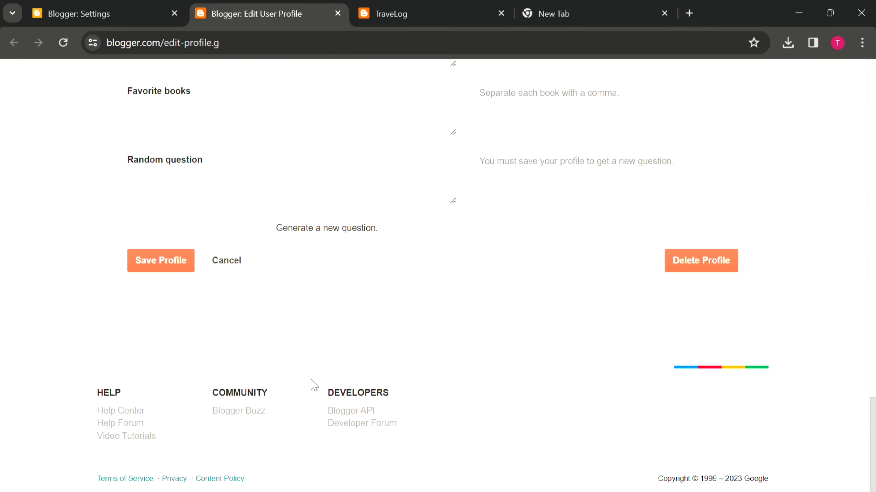
scroll(462, 292, up, 18)
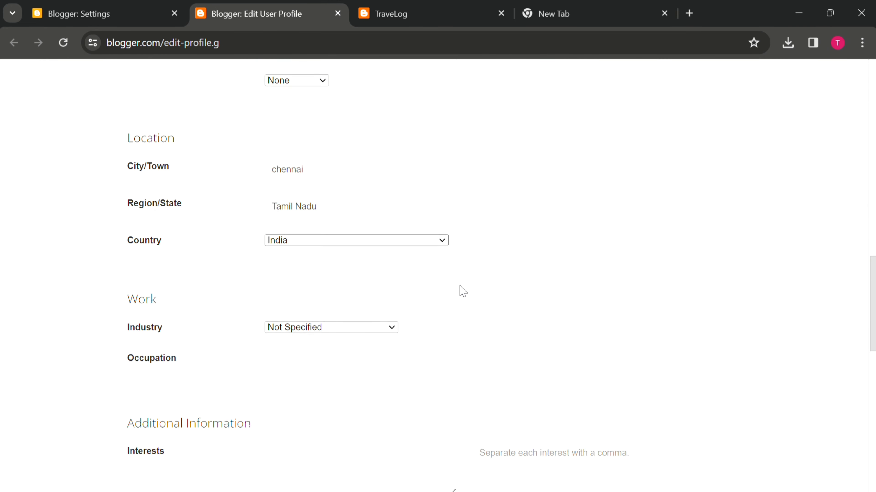
scroll(462, 292, up, 15)
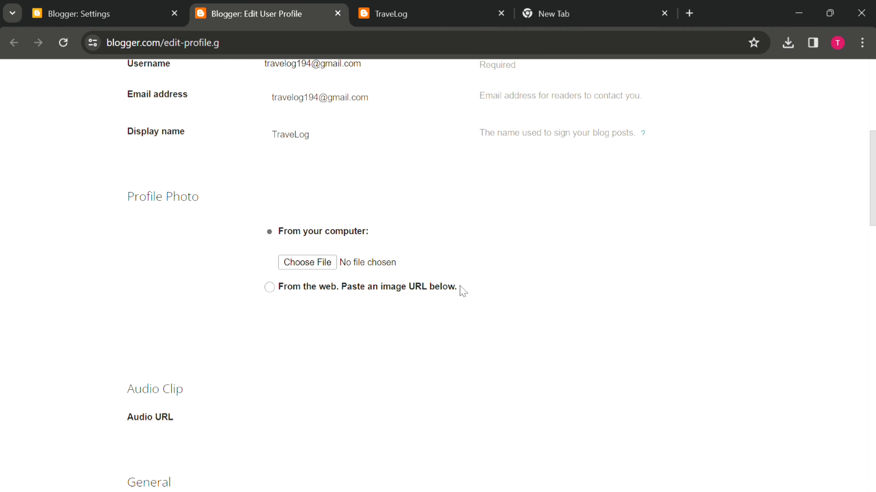
click(322, 263)
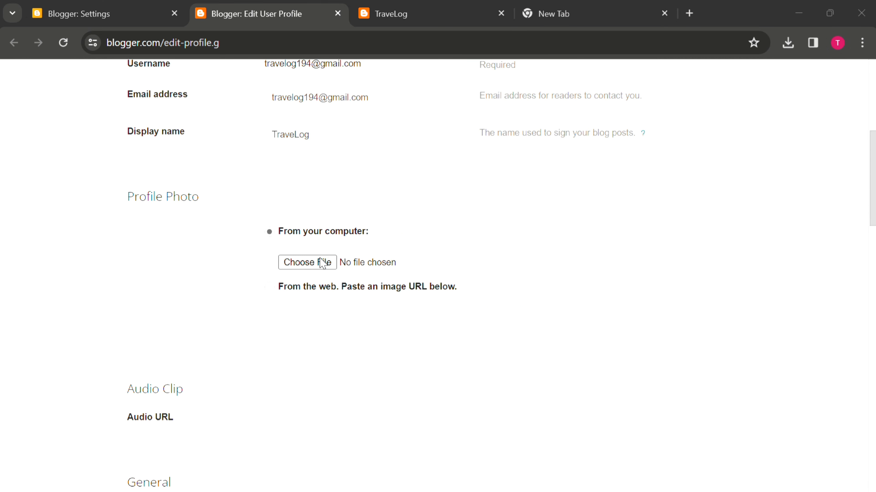
double_click(147, 133)
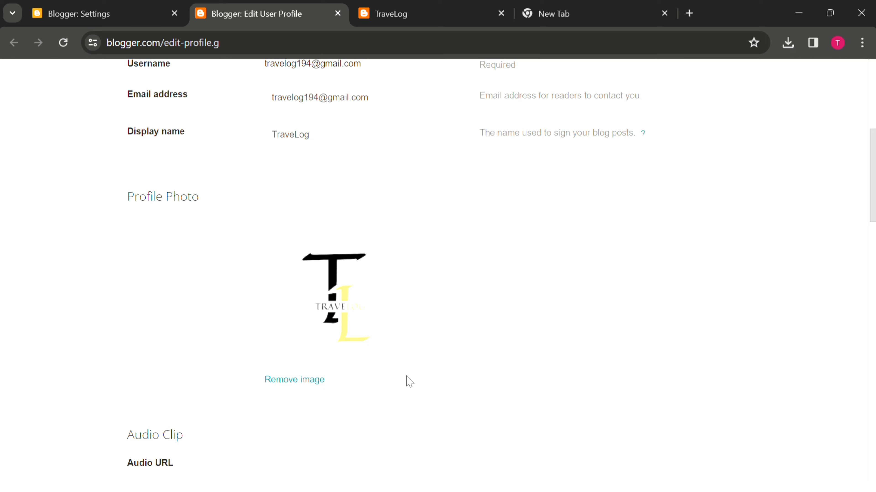
scroll(471, 383, down, 20)
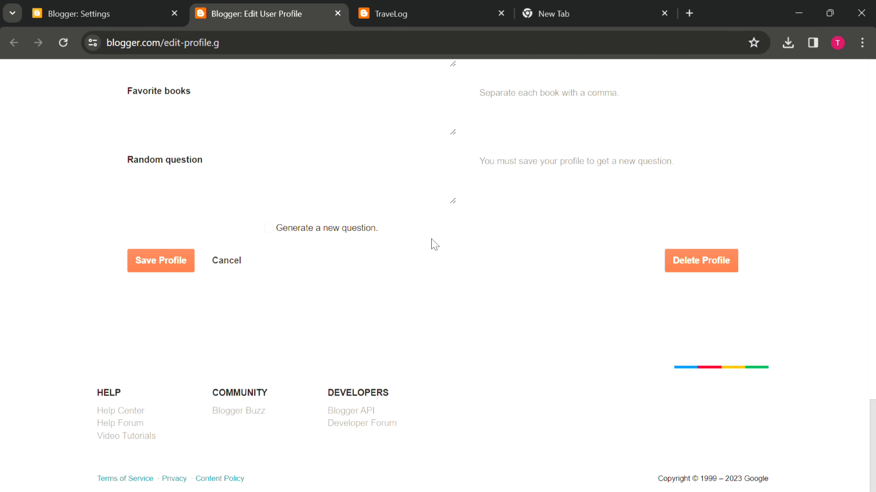
click(186, 270)
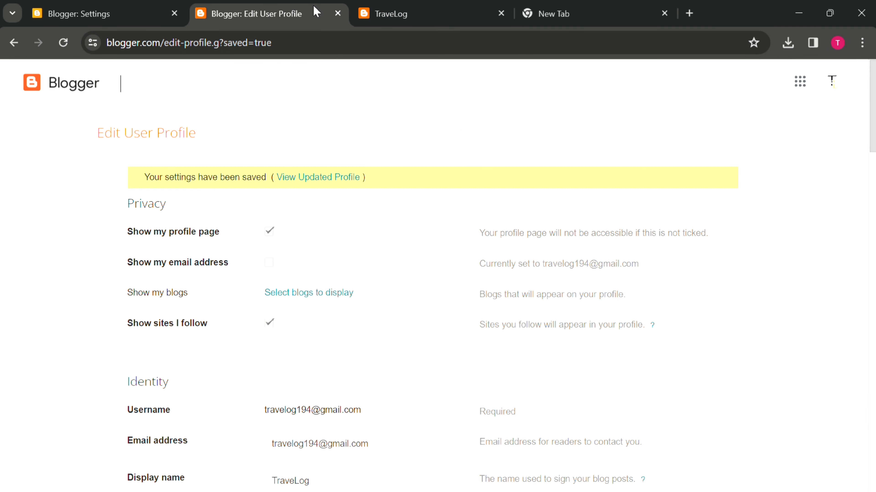
Open the complete profile from the About Me section of the live TraveLog blog.
click(425, 5)
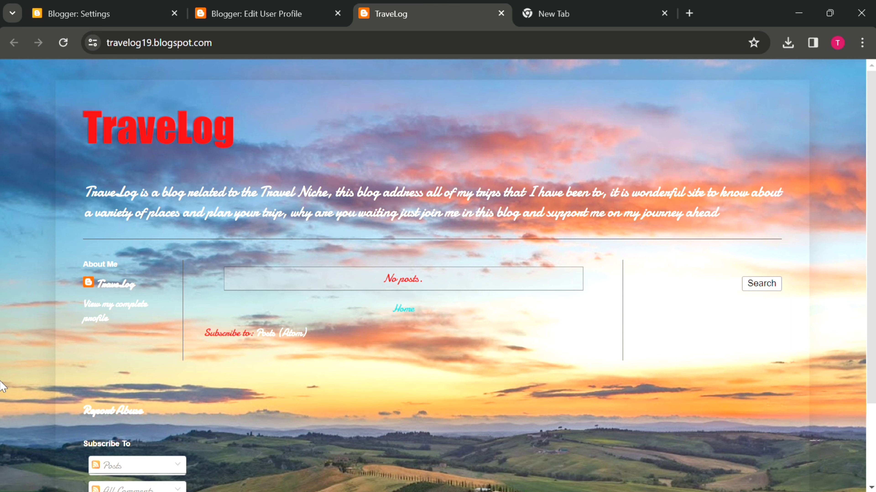
click(100, 314)
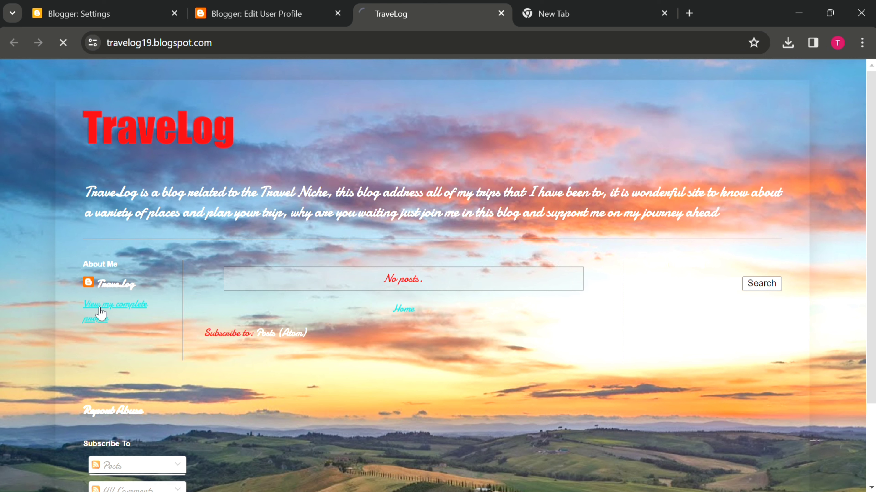